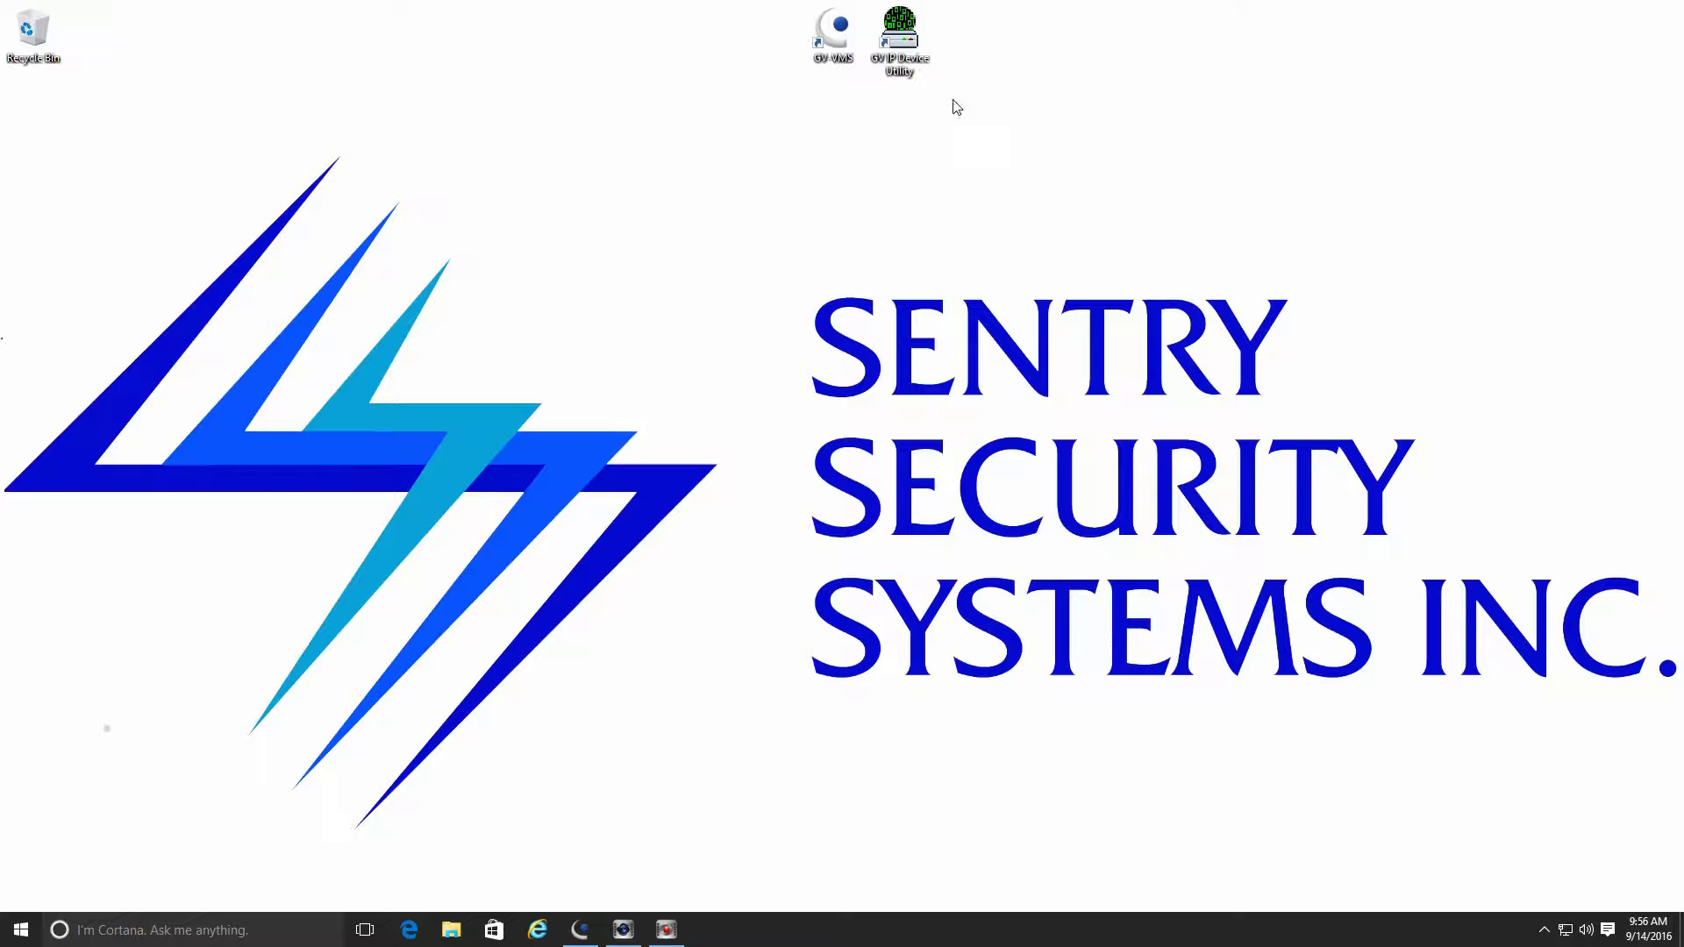
Launch the GV IP Device Utility from its desktop shortcut.
double_click(904, 55)
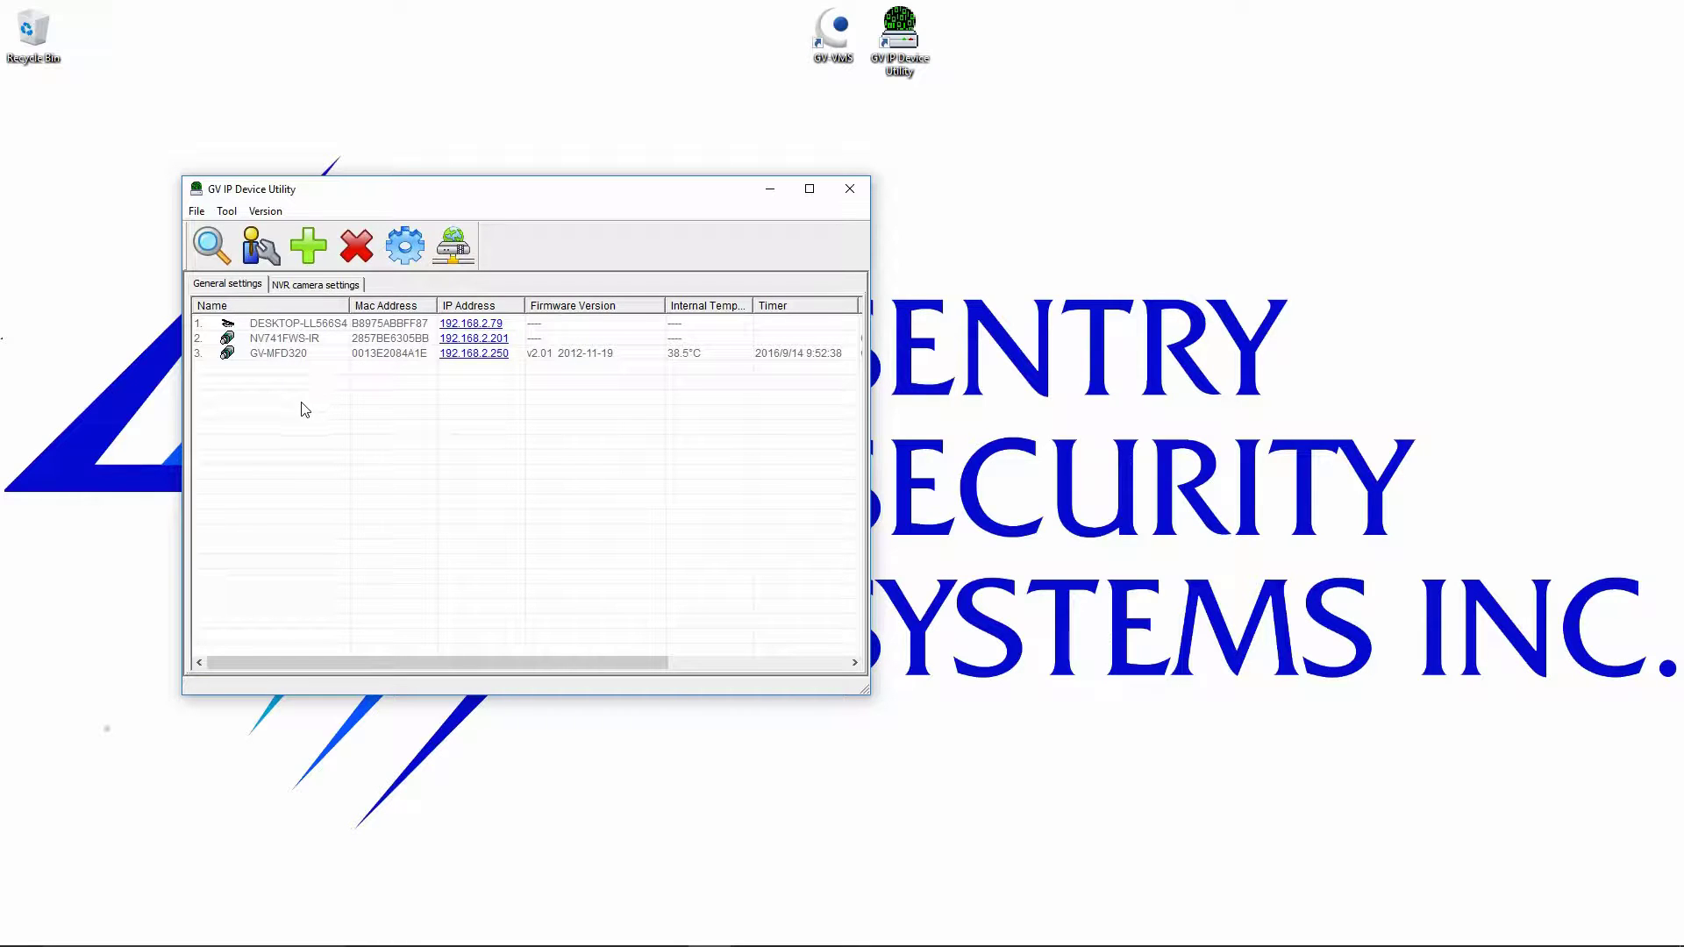
Select the GV-MFD320 camera in the device list and open its settings.
click(260, 357)
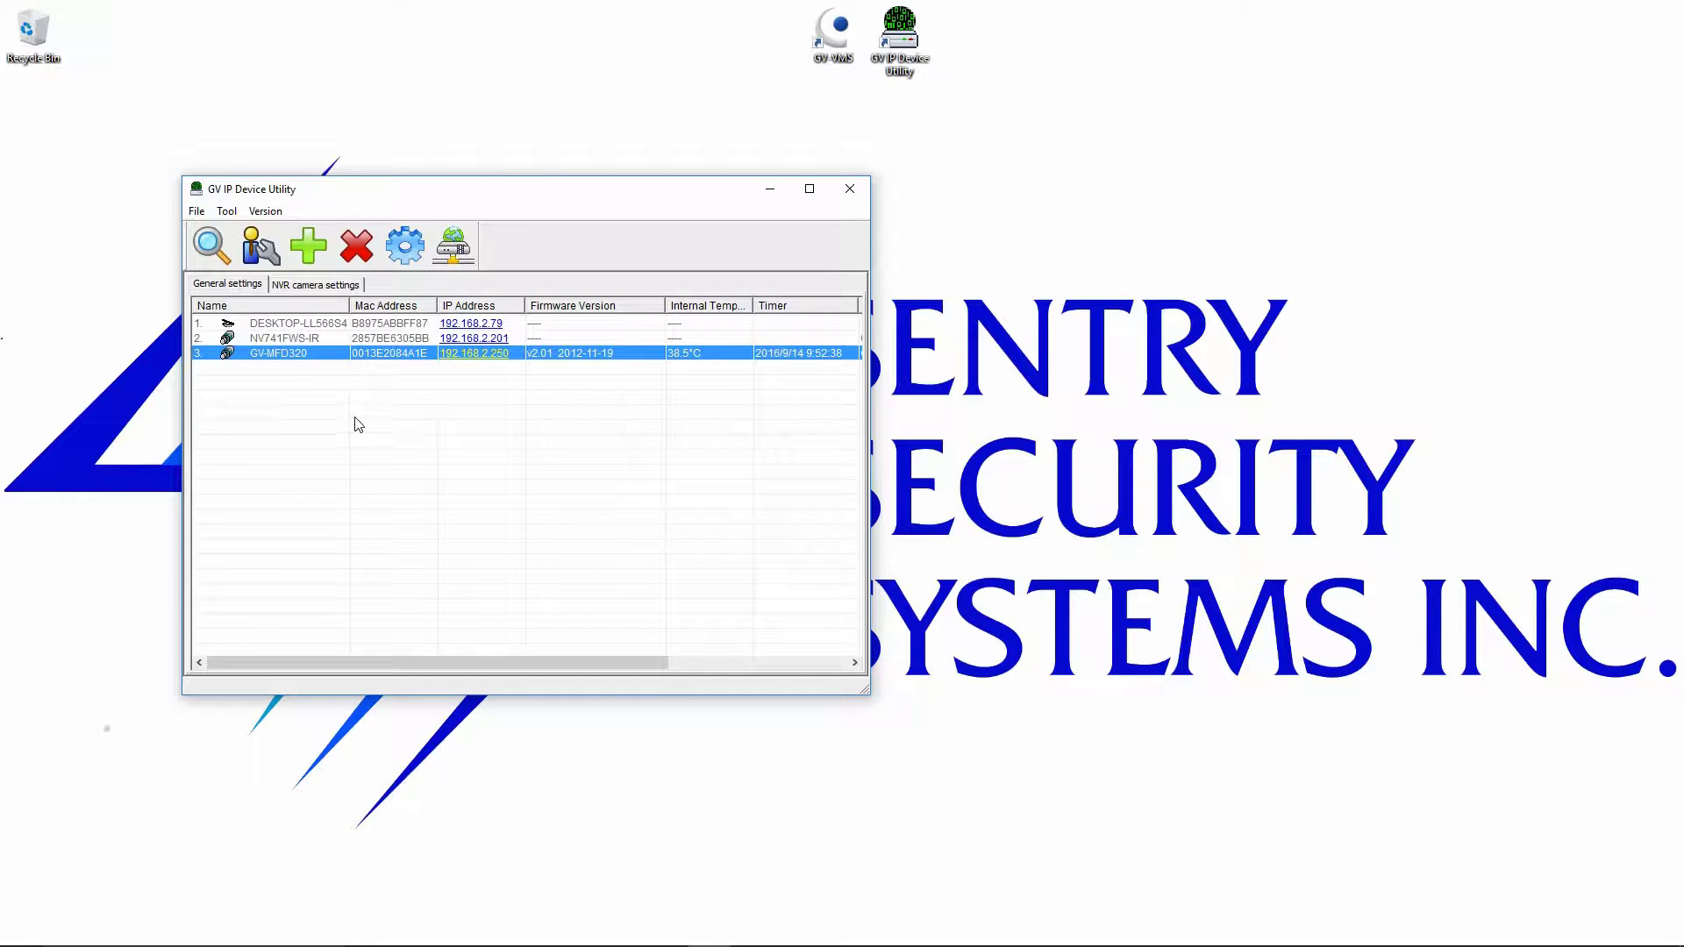
double_click(283, 354)
Enter the camera login password and apply IP 192.168.2.250 with gateway 192.168.2.1.
click(724, 354)
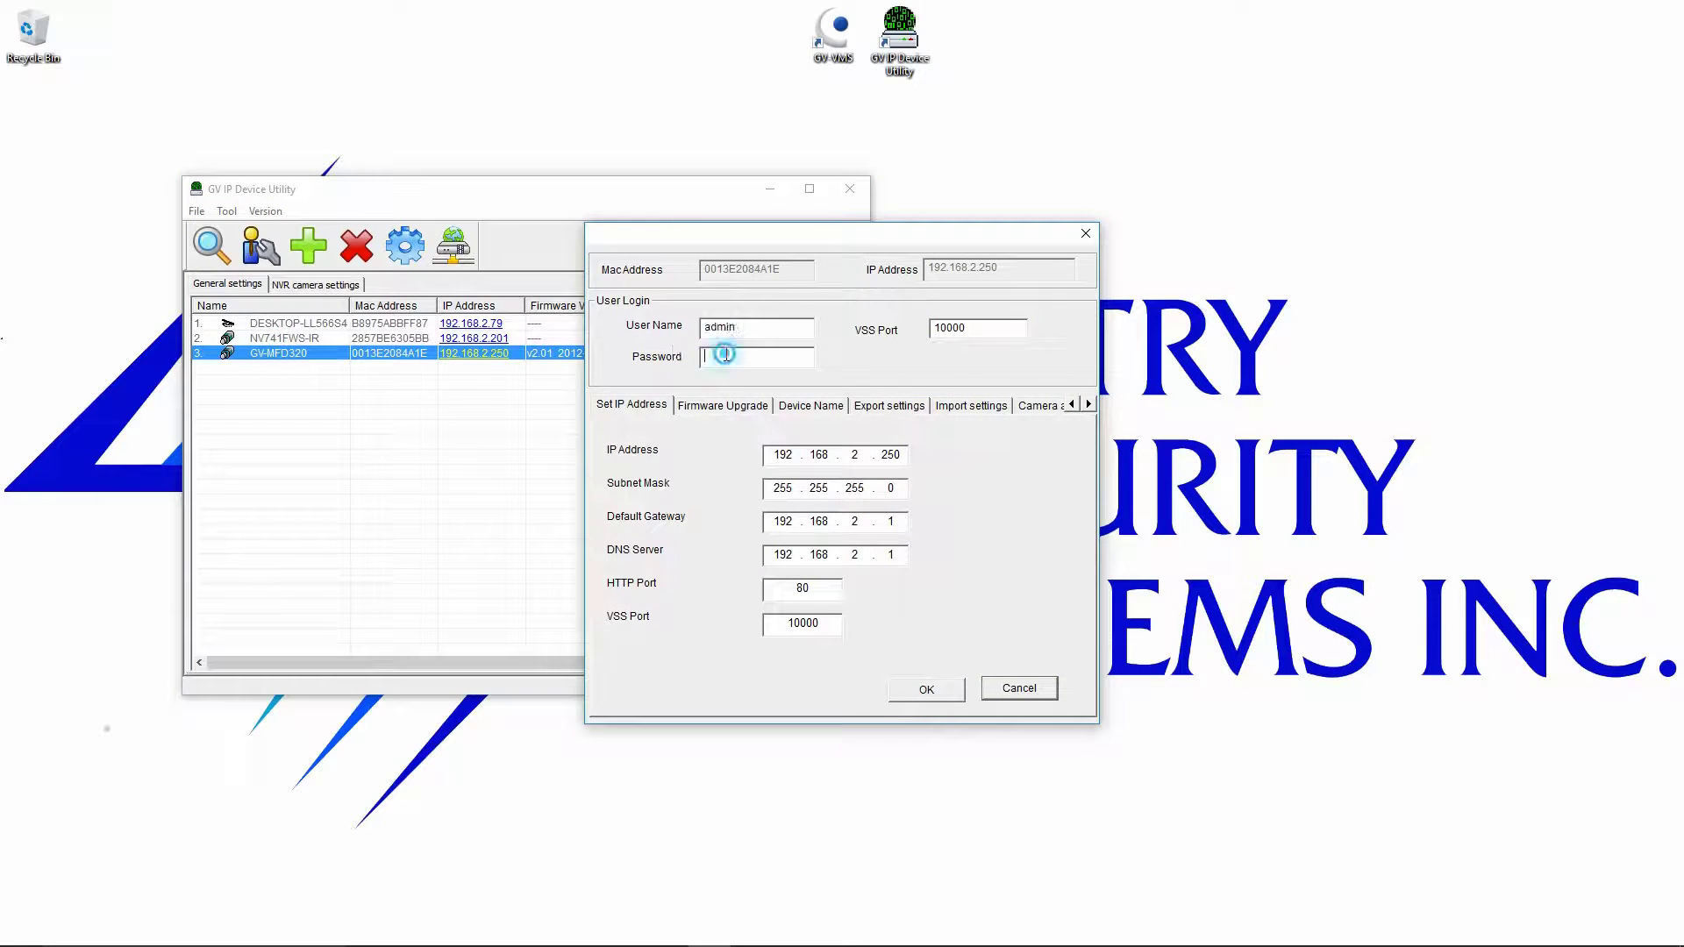
text(admin)
click(895, 456)
click(927, 691)
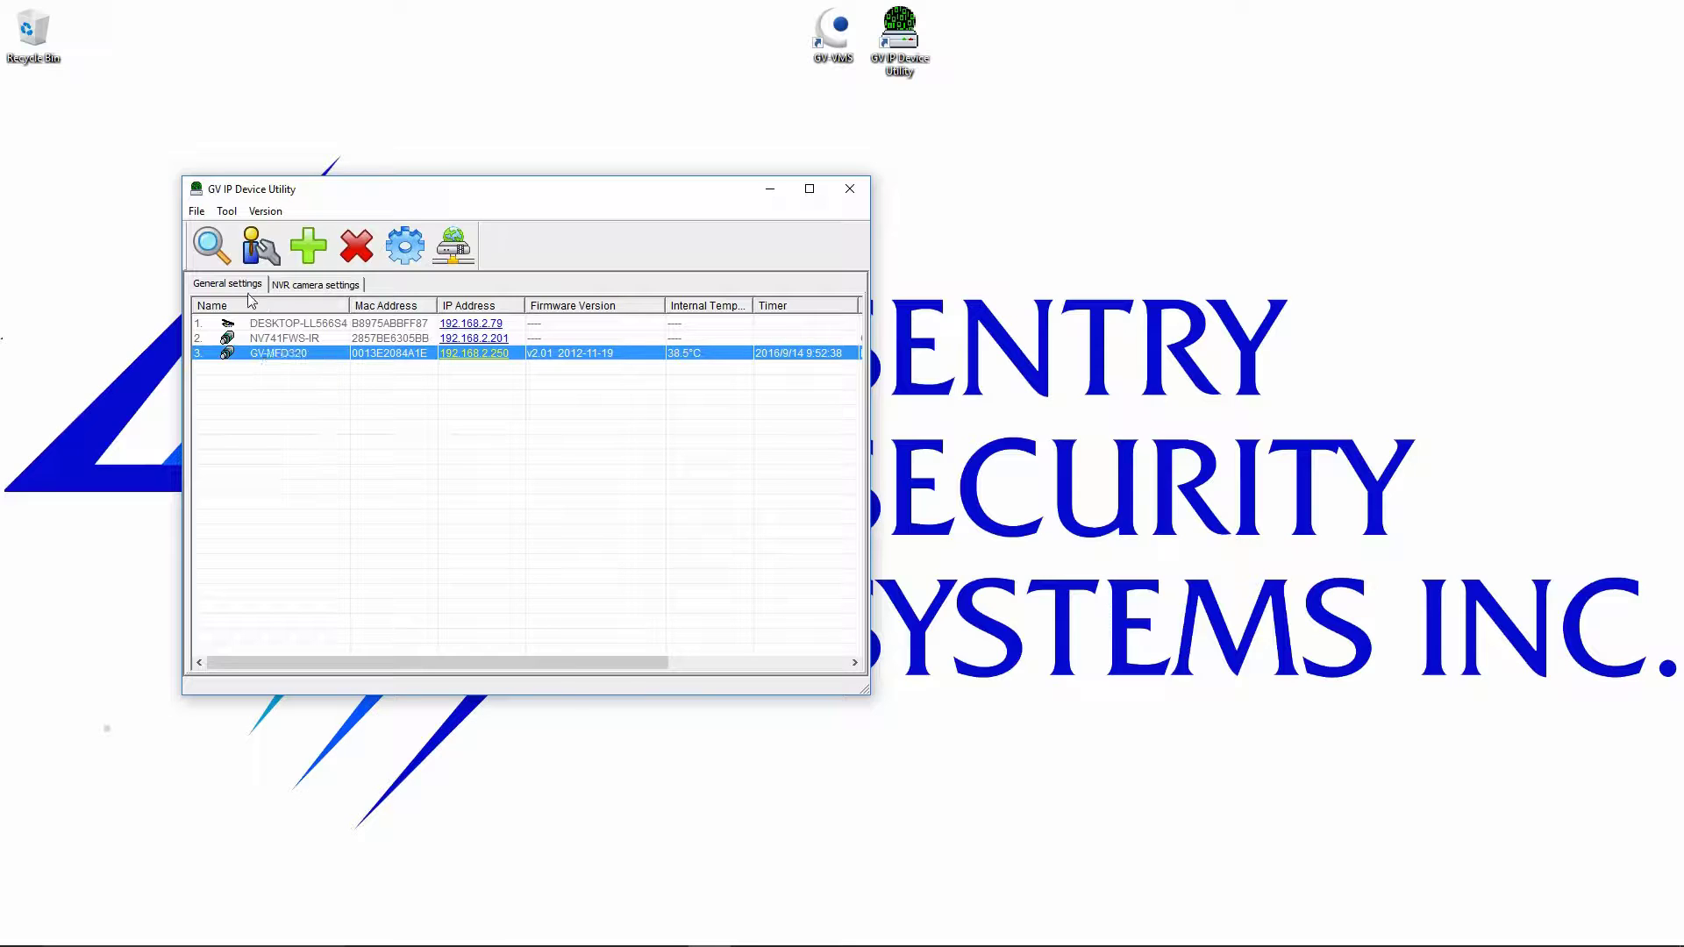
Check online firmware, select all cameras and upgrade the GV-MFD320 to v3.00 after logging in.
click(453, 245)
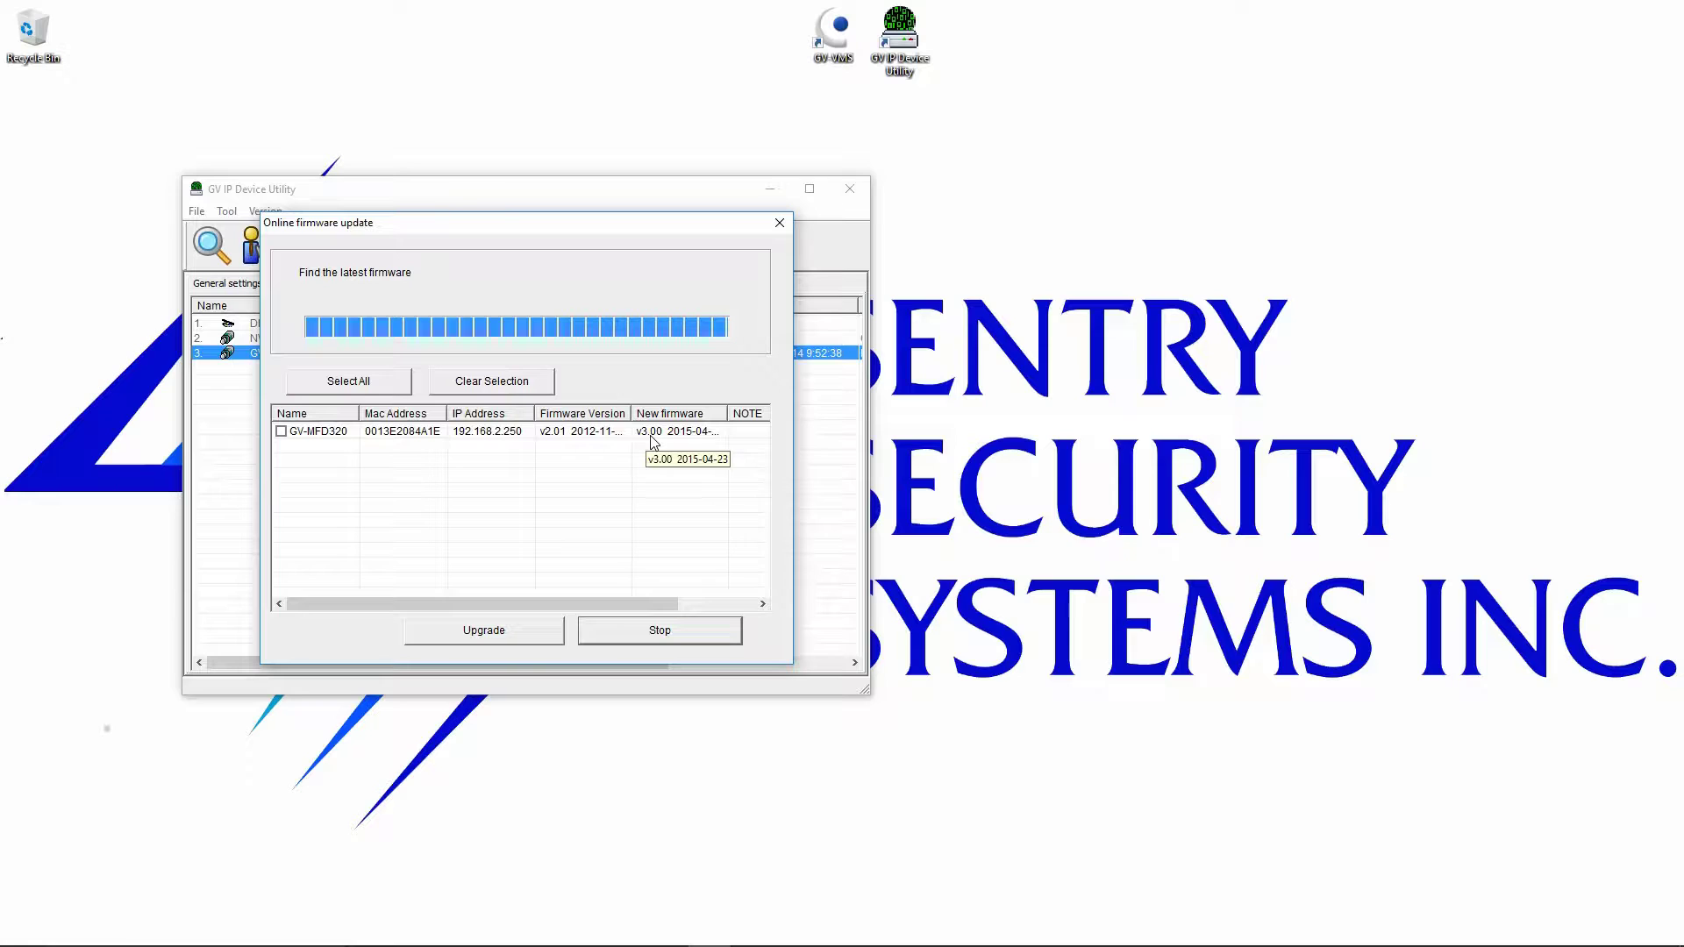
click(355, 386)
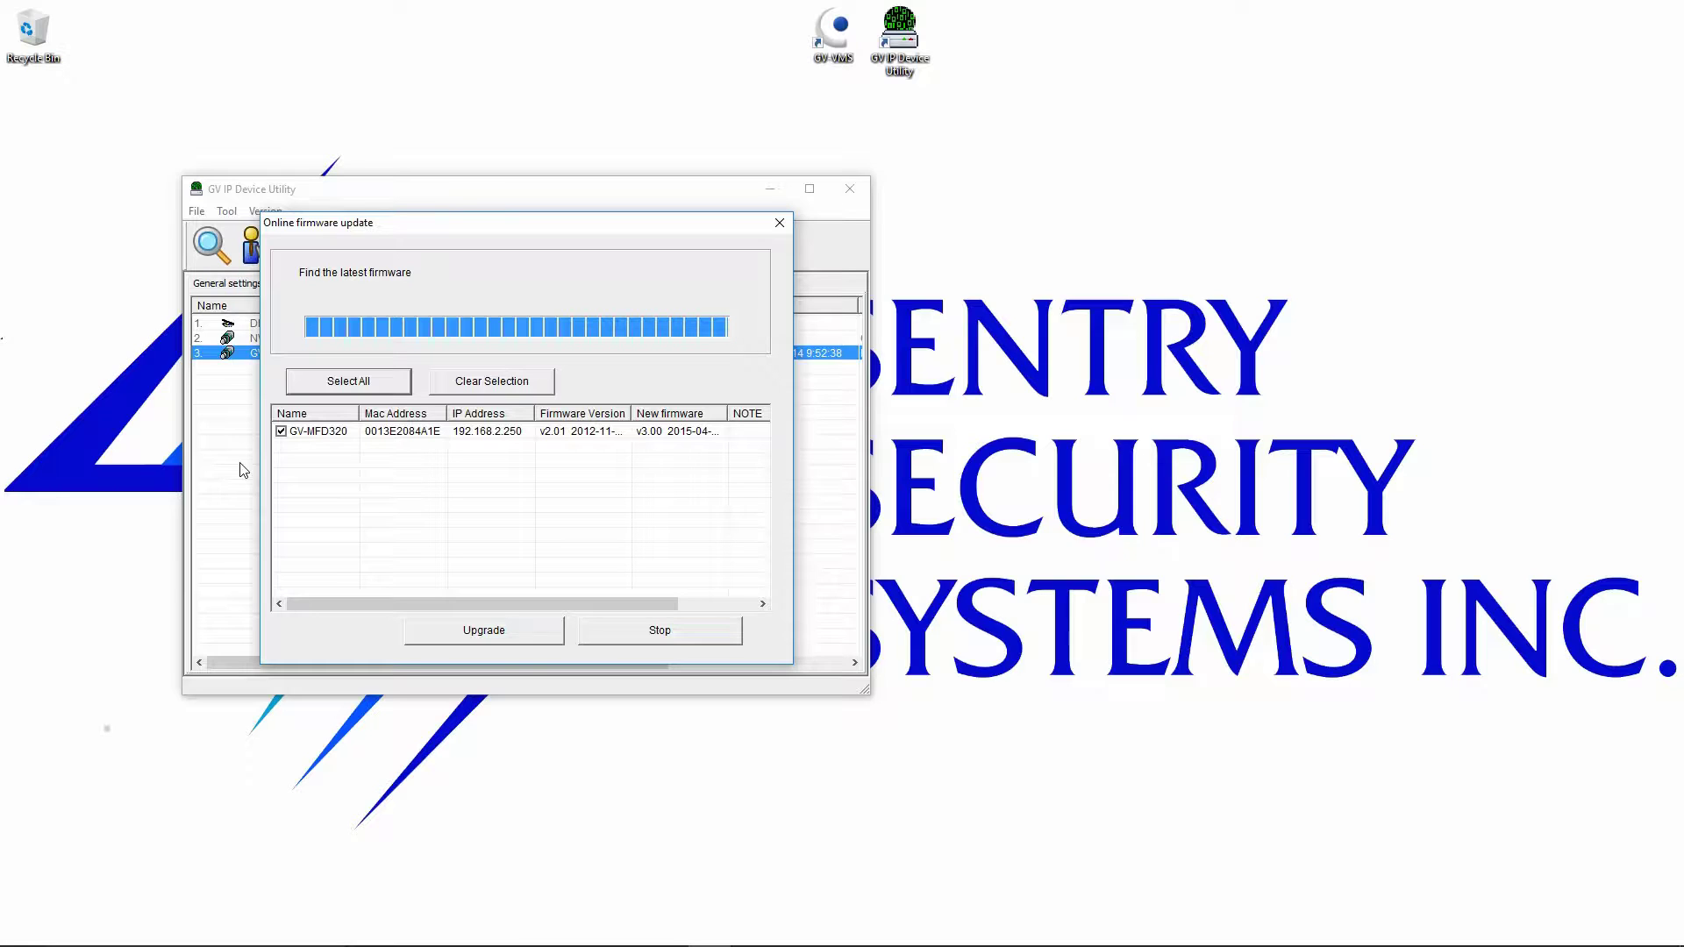
click(479, 642)
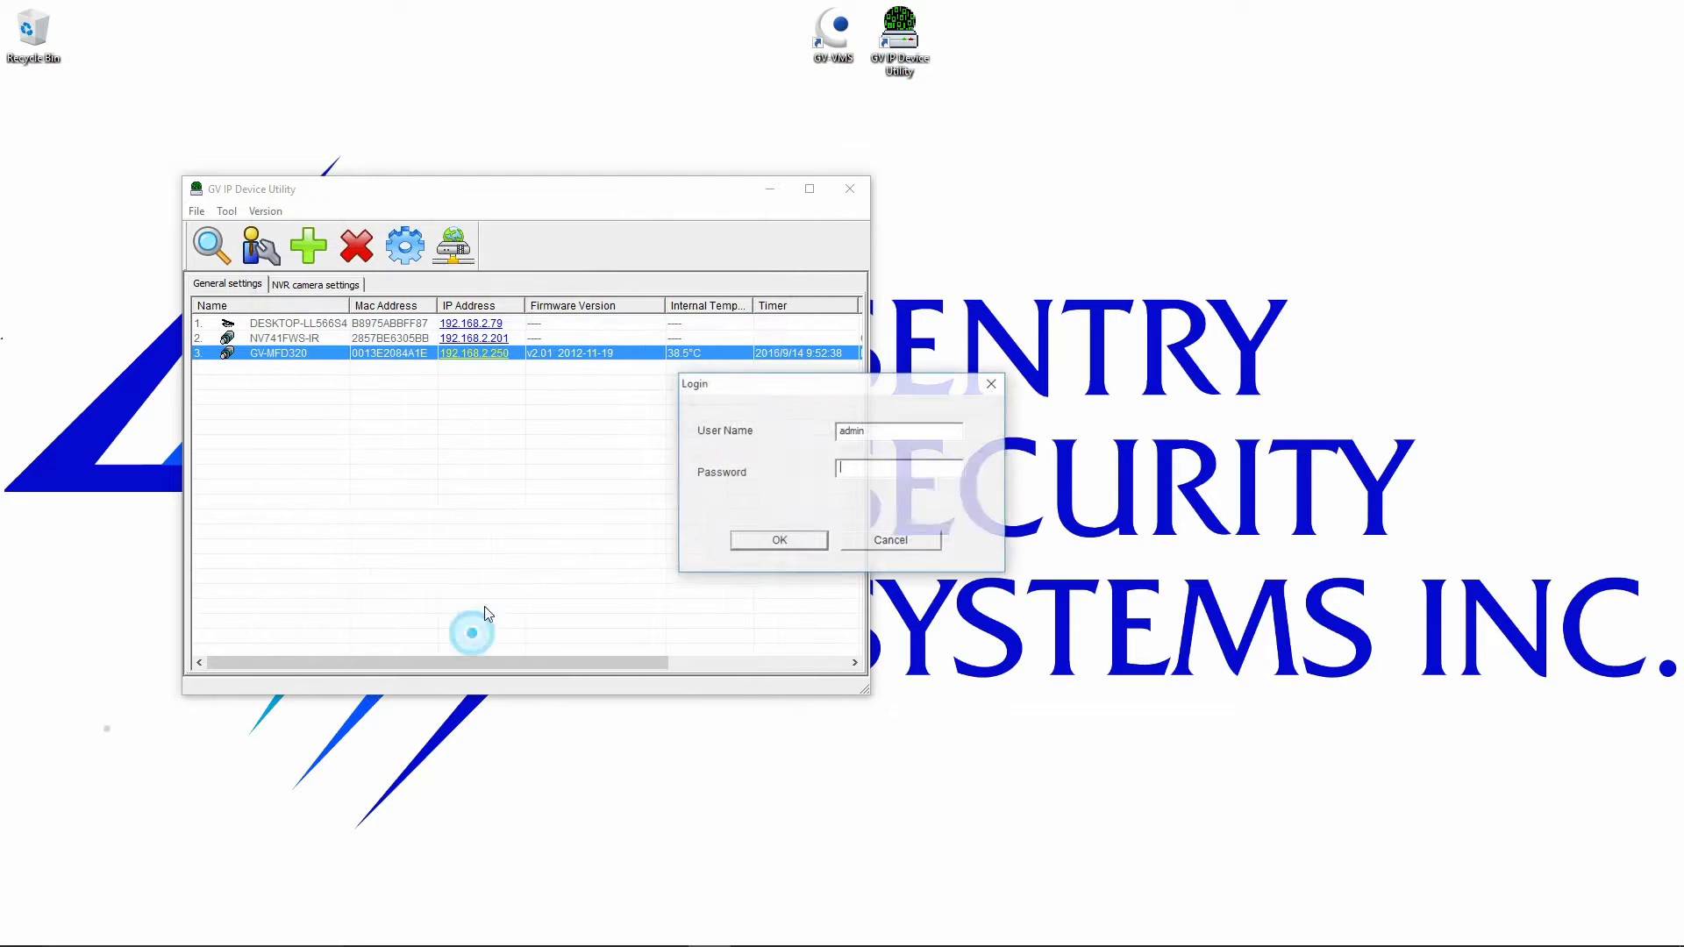
text(admin)
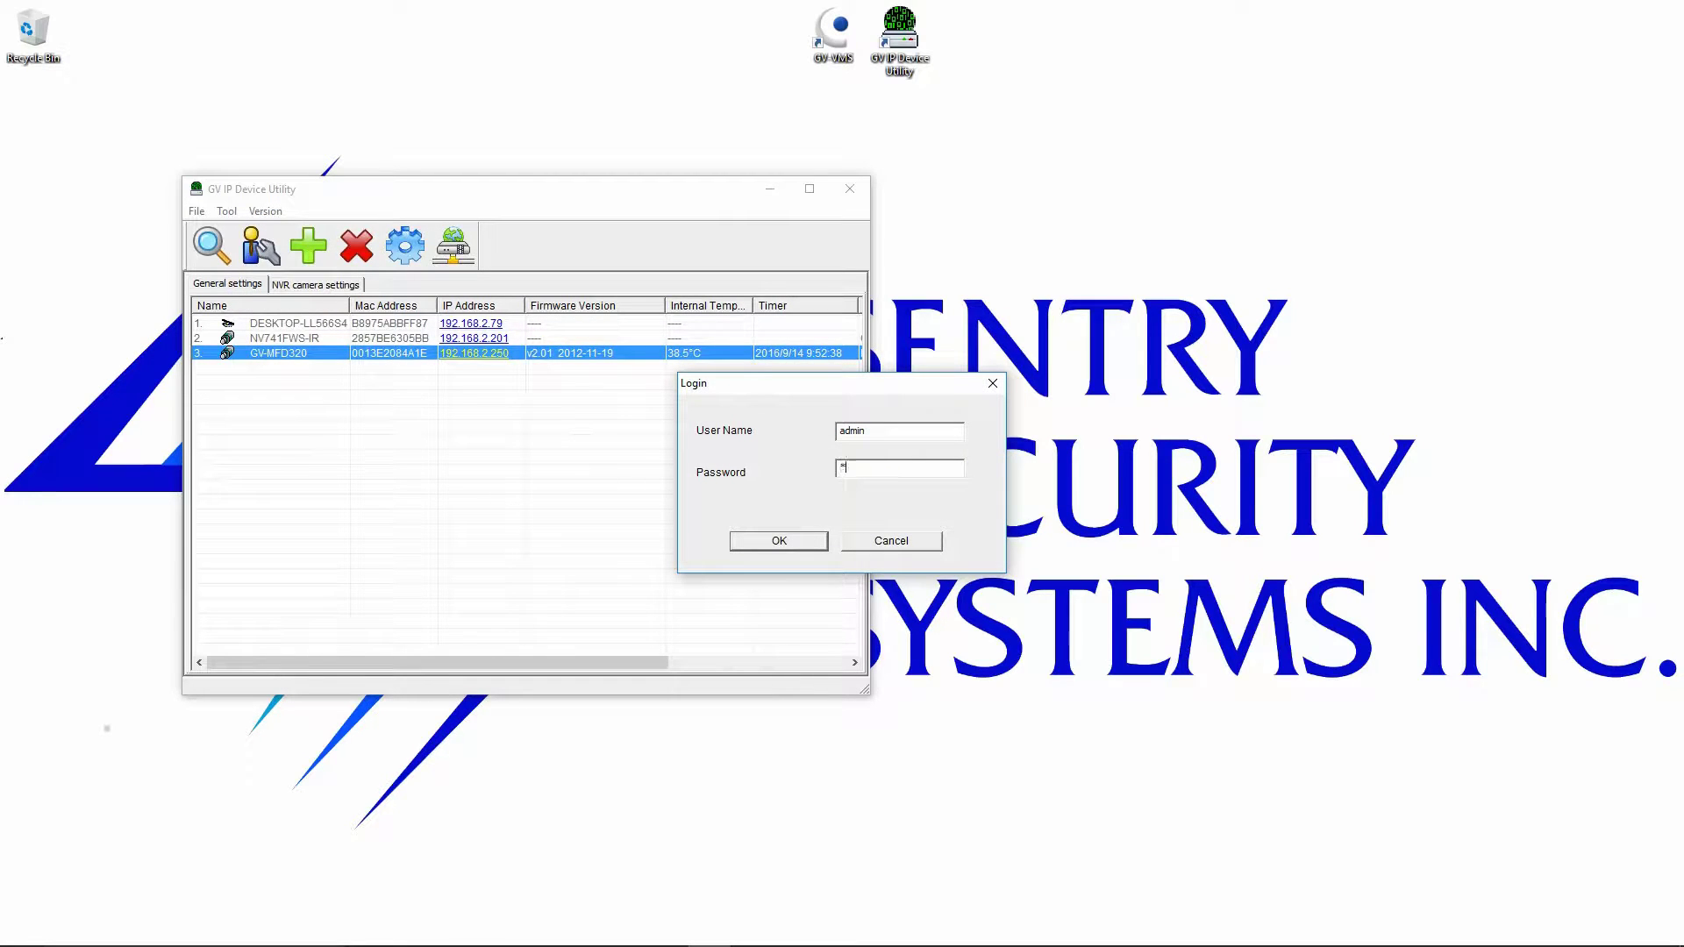
click(776, 544)
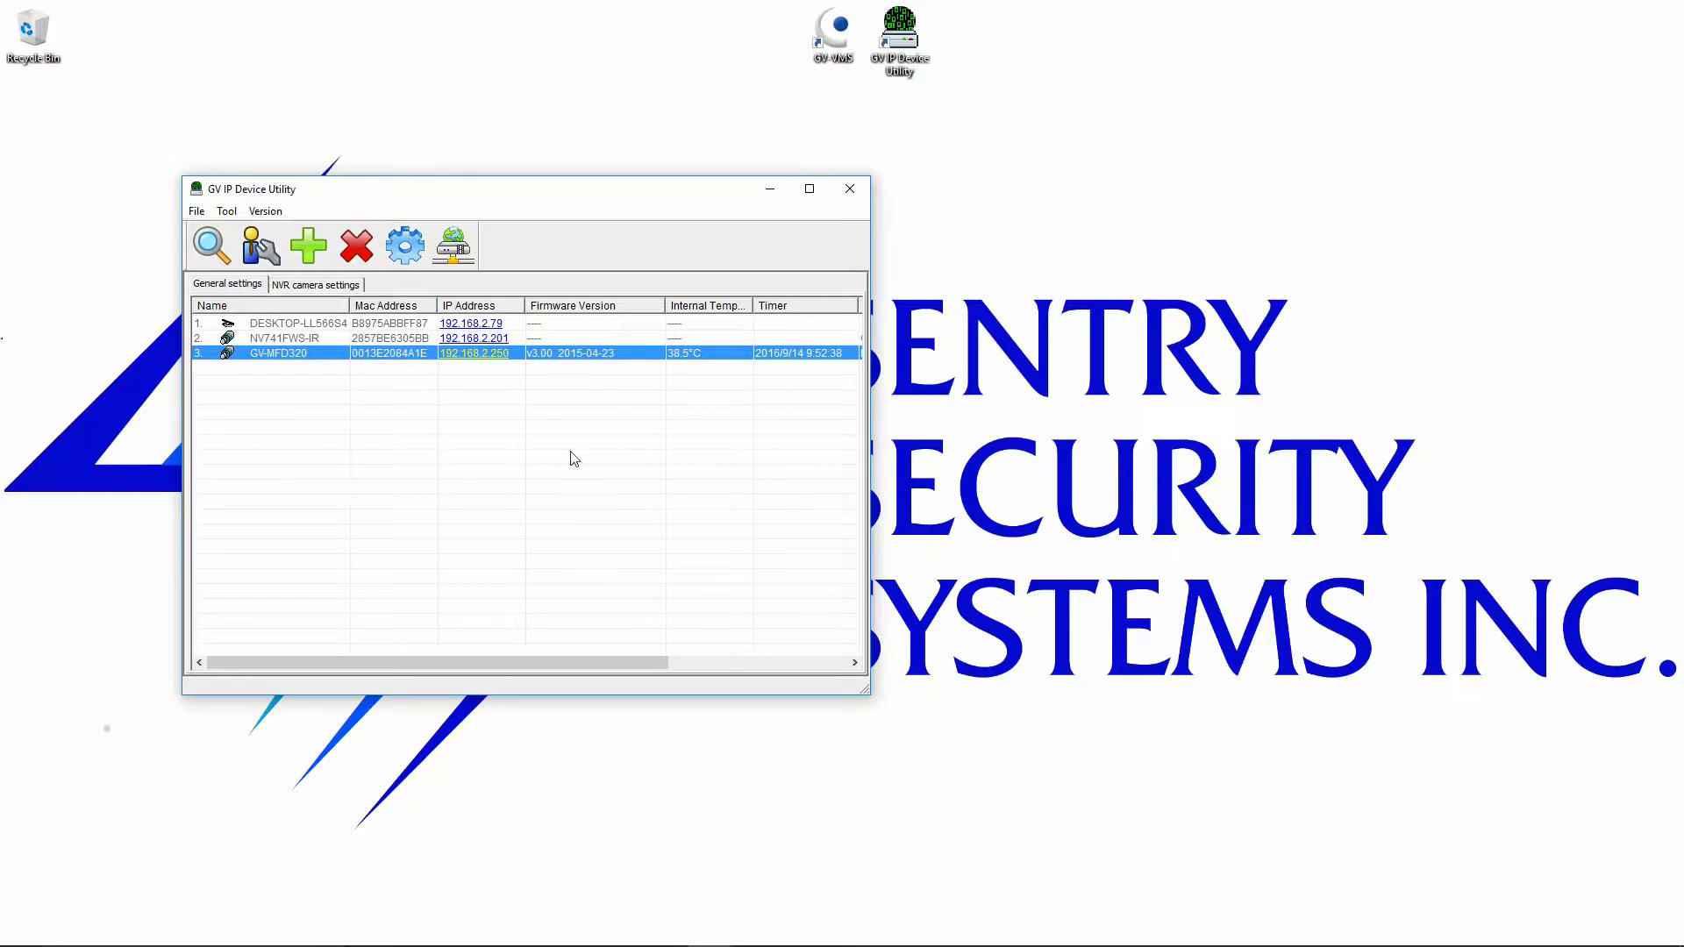
click(452, 247)
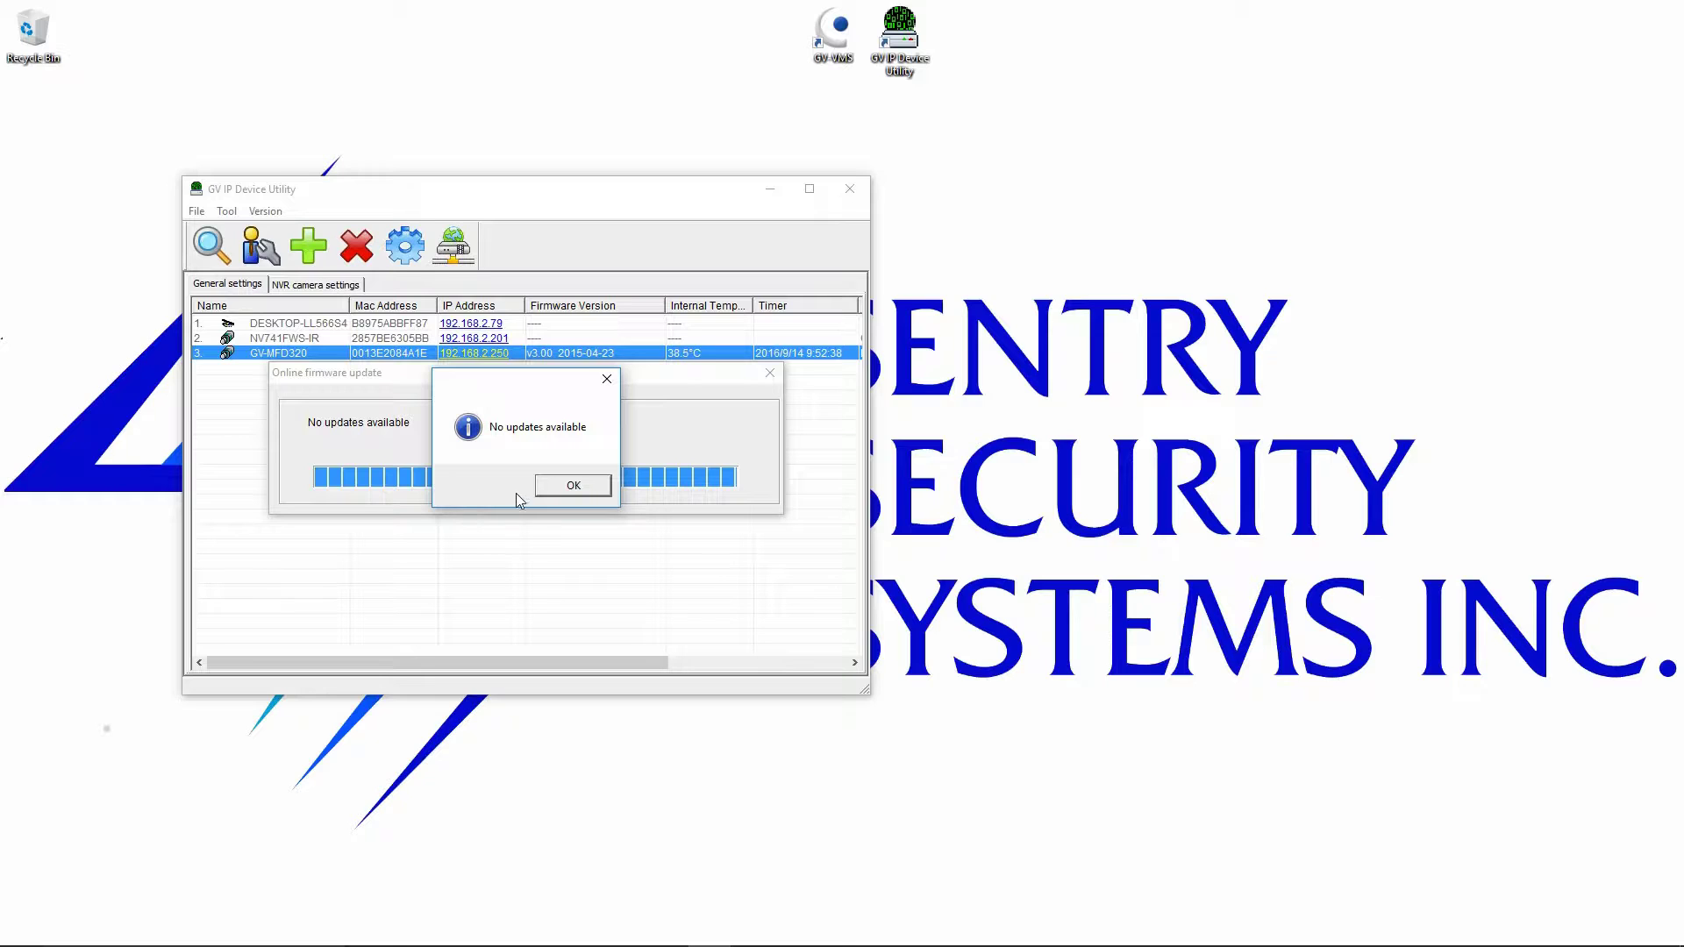
click(569, 487)
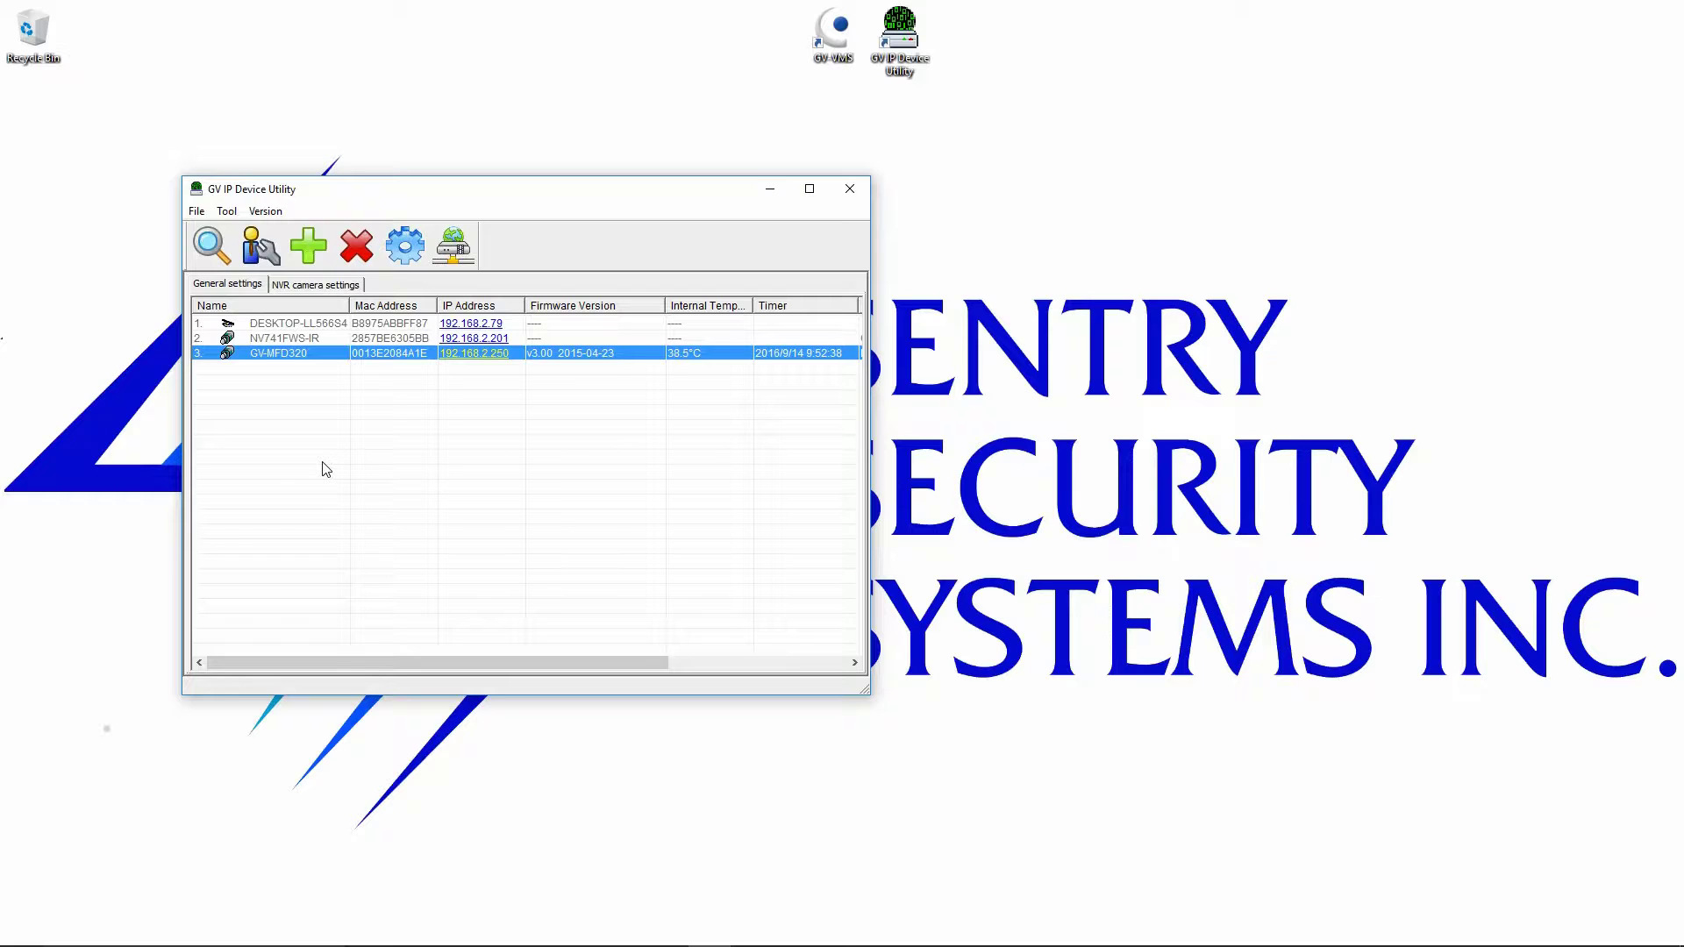
Dispatch Camera1 to slot 1 of NVR 1 and export the pattern as NVR 1.
click(331, 291)
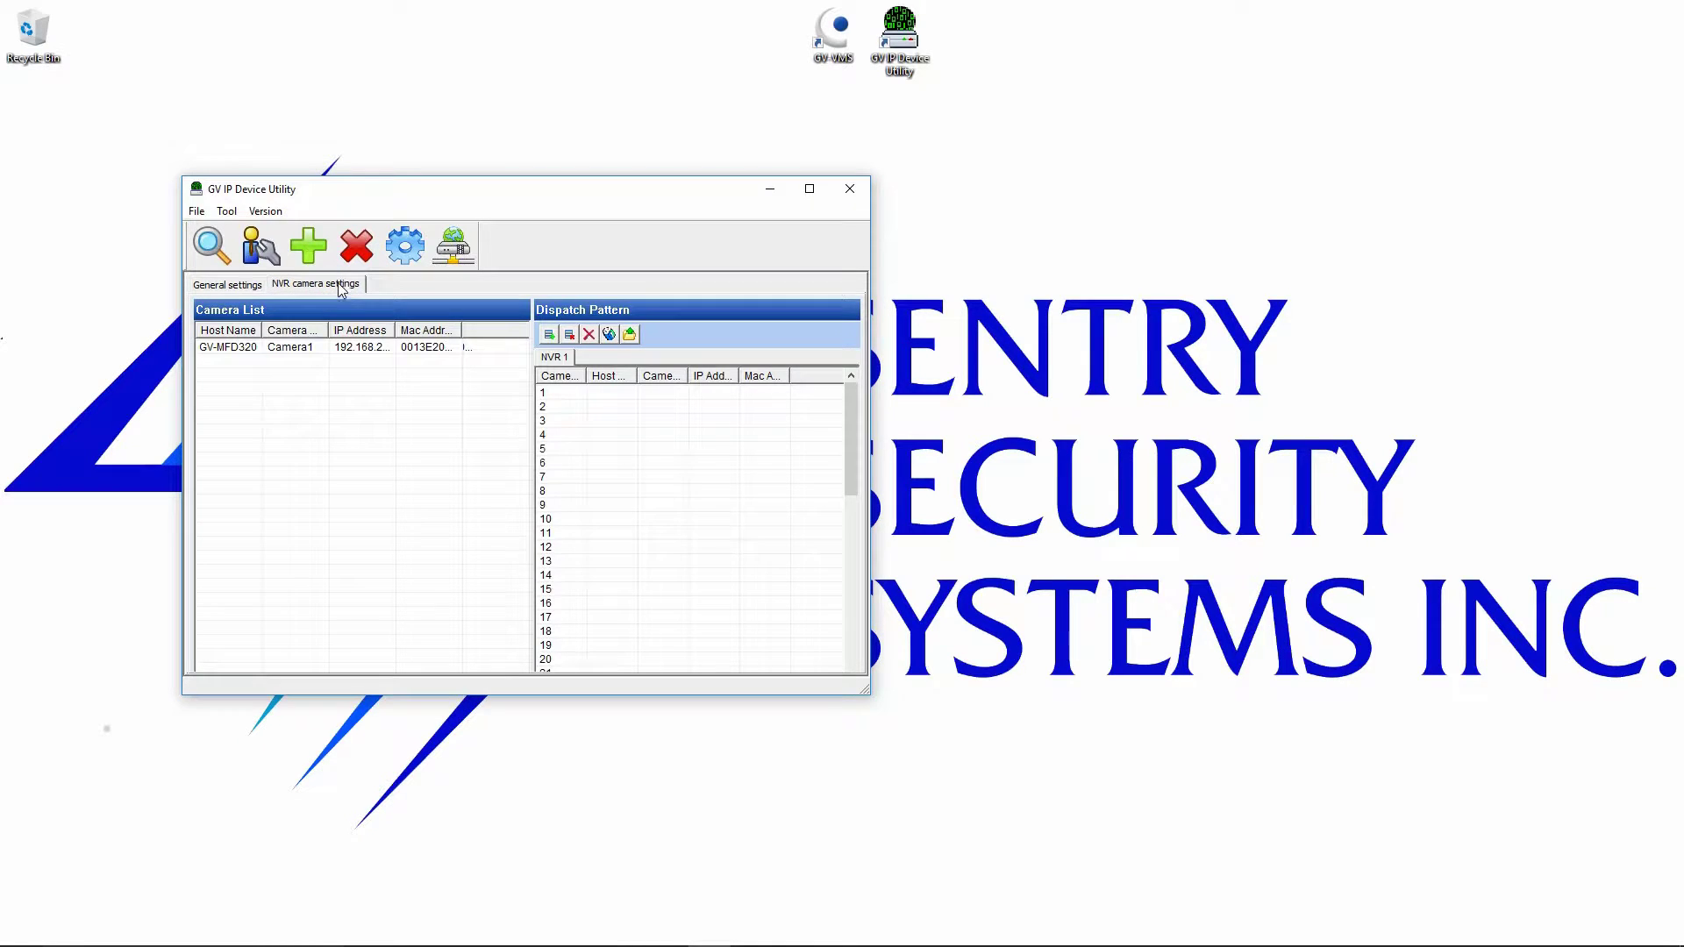
click(236, 348)
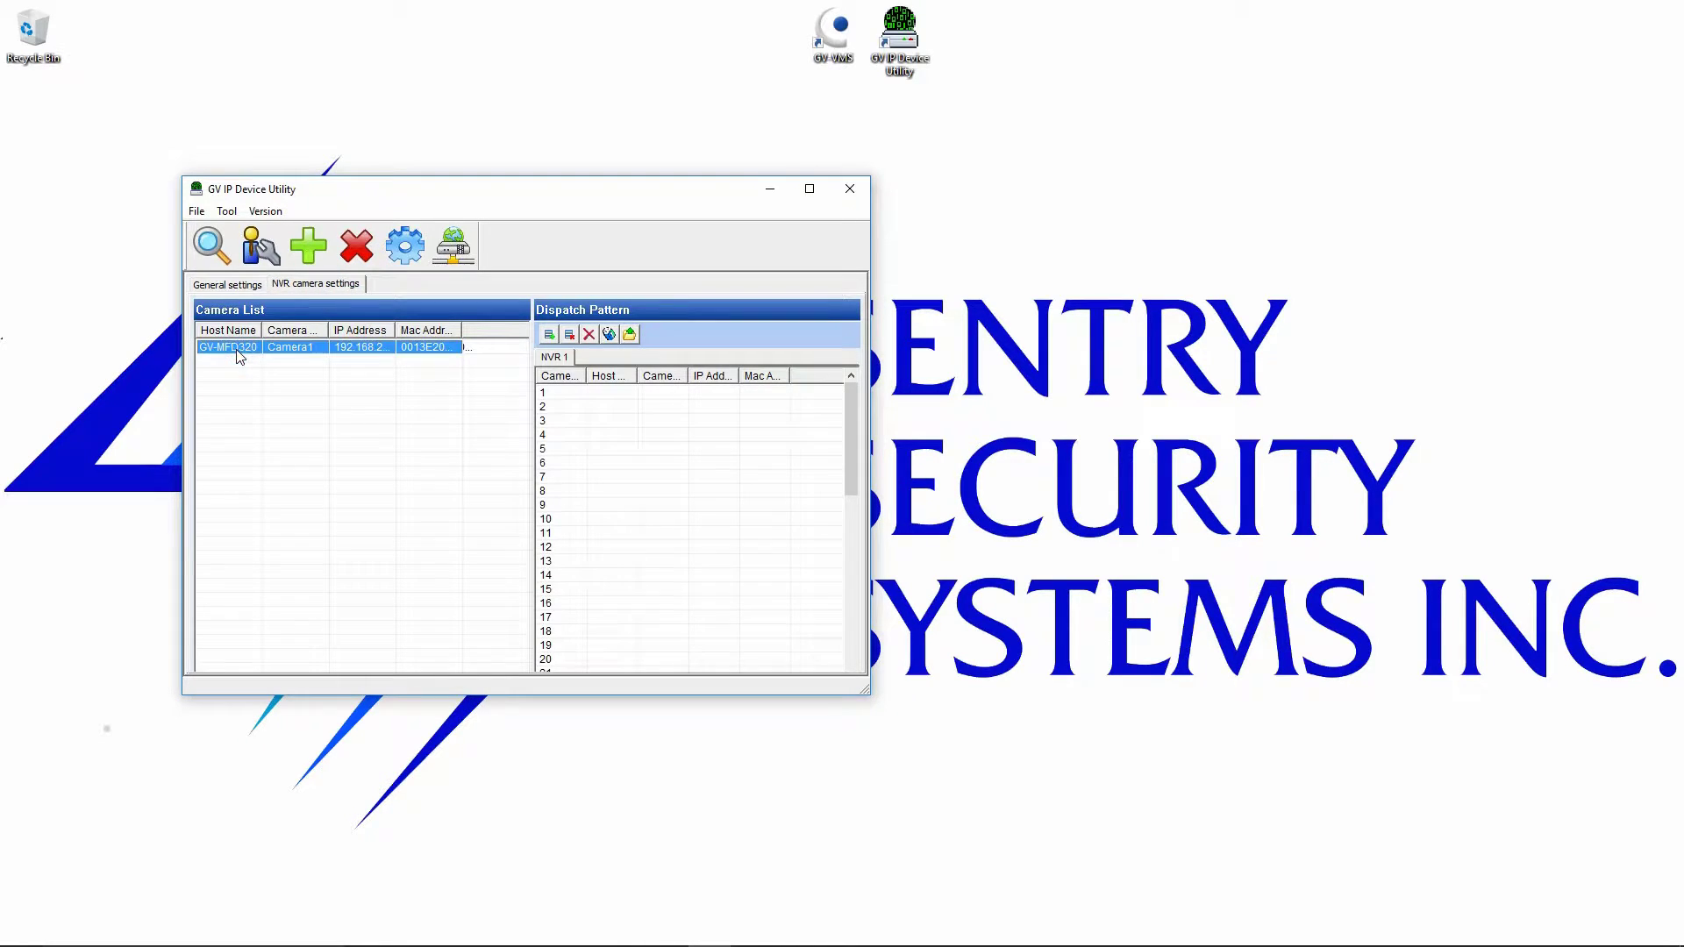
drag(217, 348, 532, 387)
drag(391, 348, 543, 395)
click(631, 336)
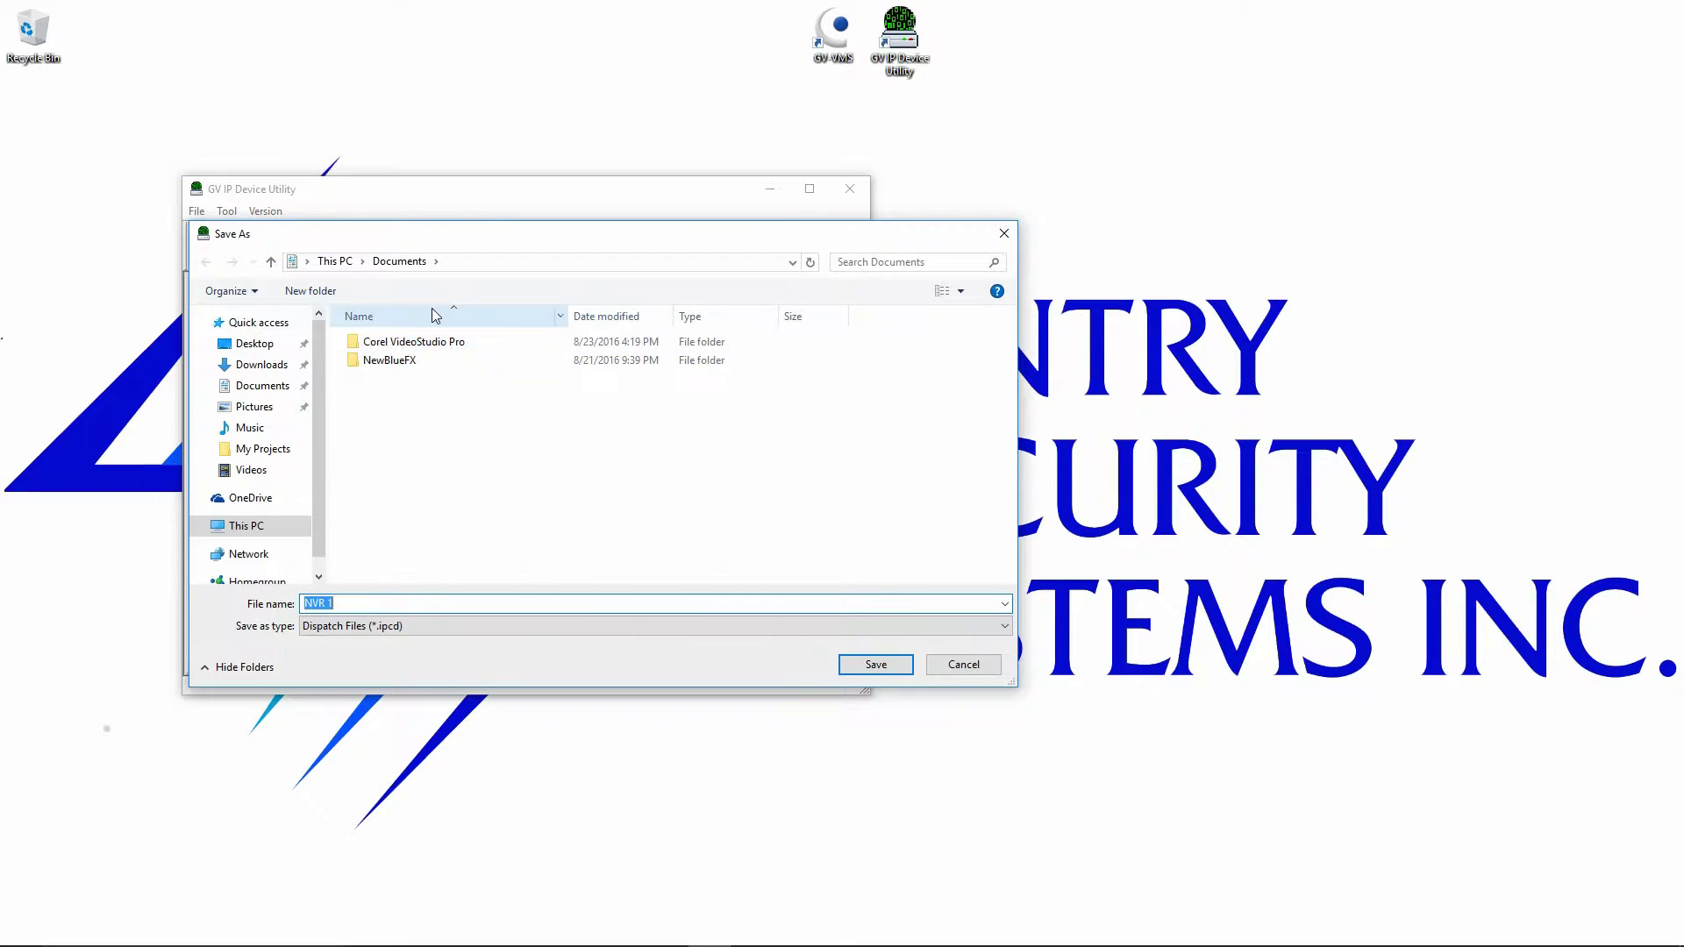
click(875, 666)
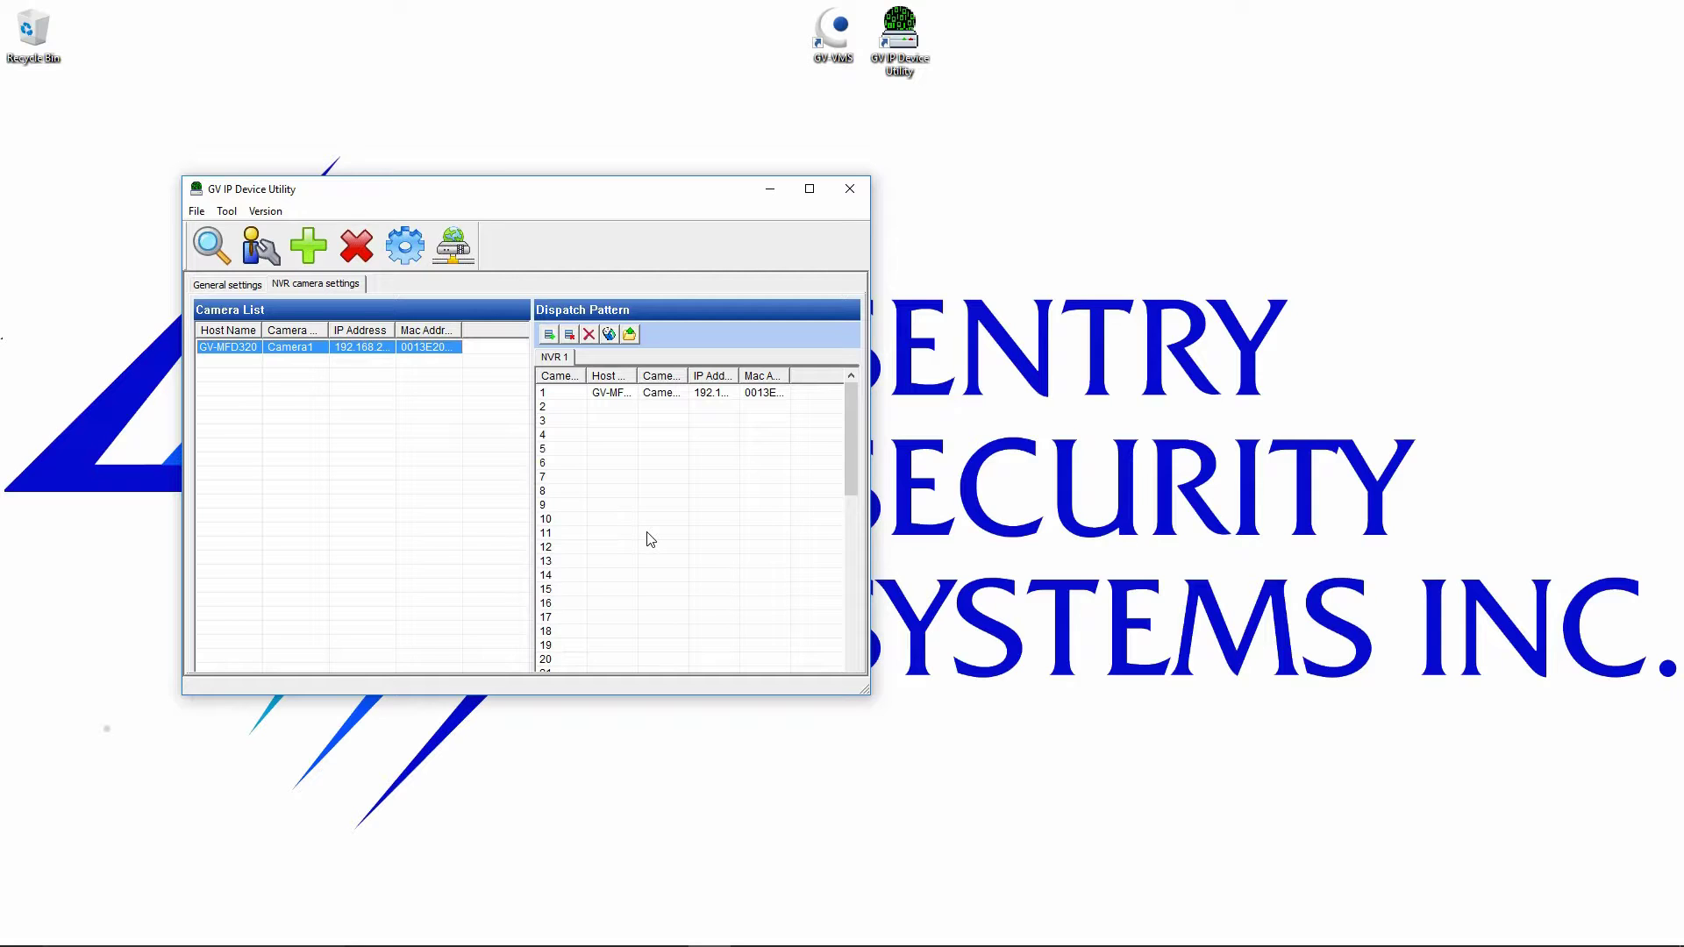
Import cameras from NVR 1.ipcd into GV-VMS, then disable the camera in row 1.
click(850, 189)
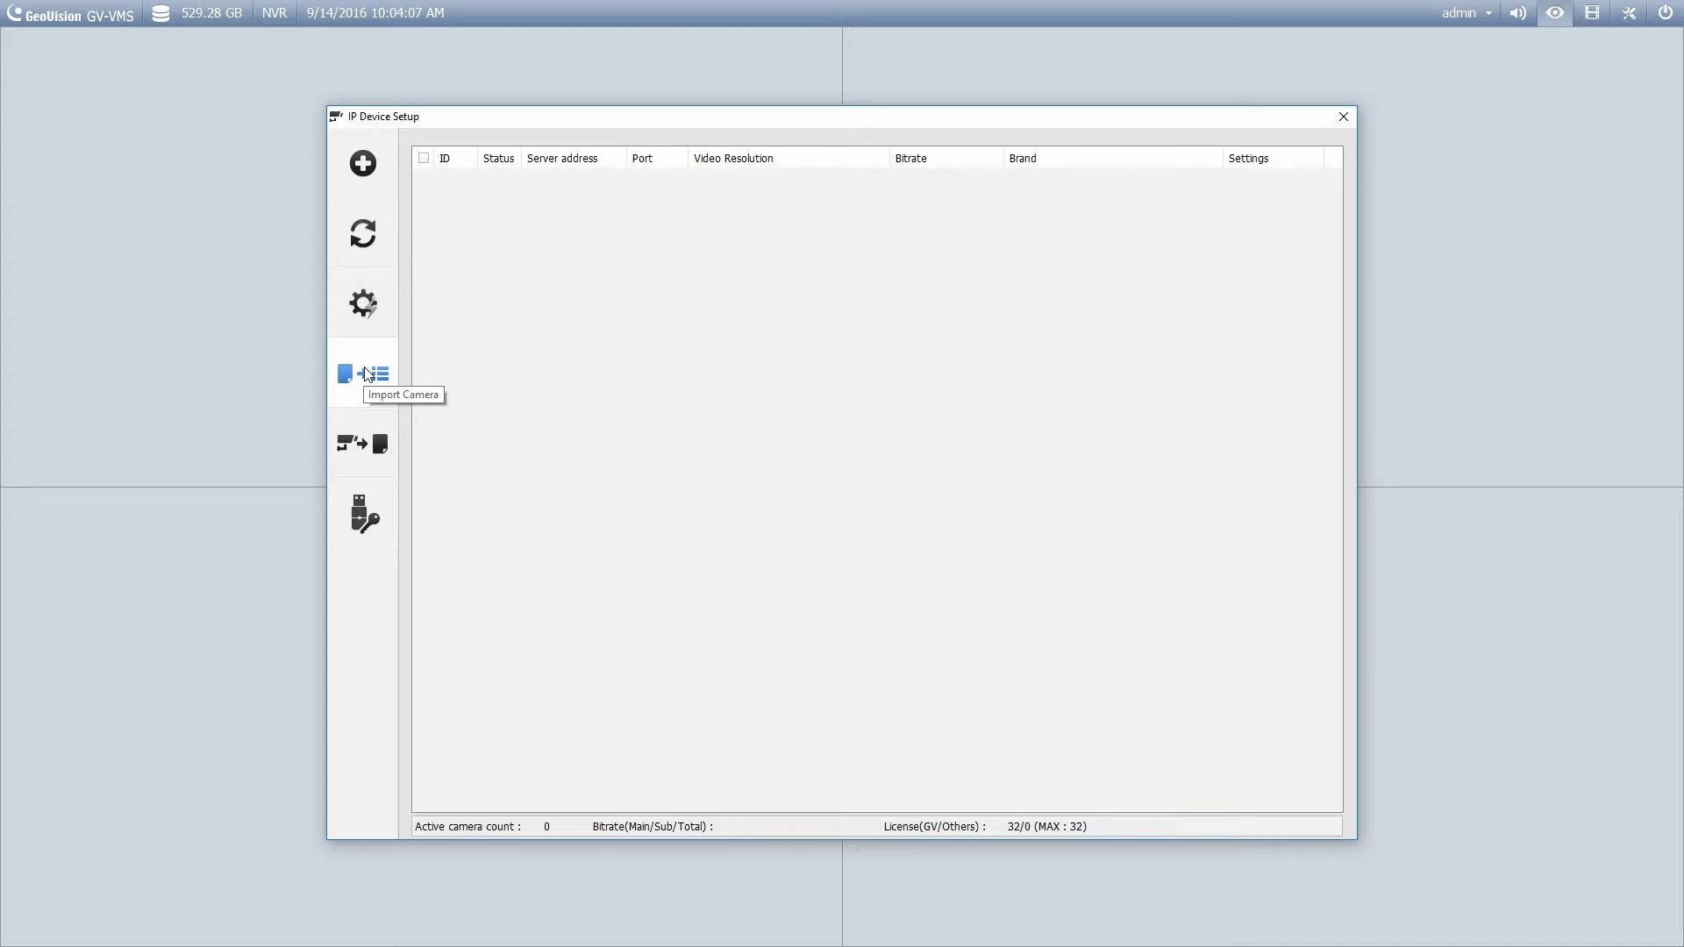
click(368, 374)
click(368, 375)
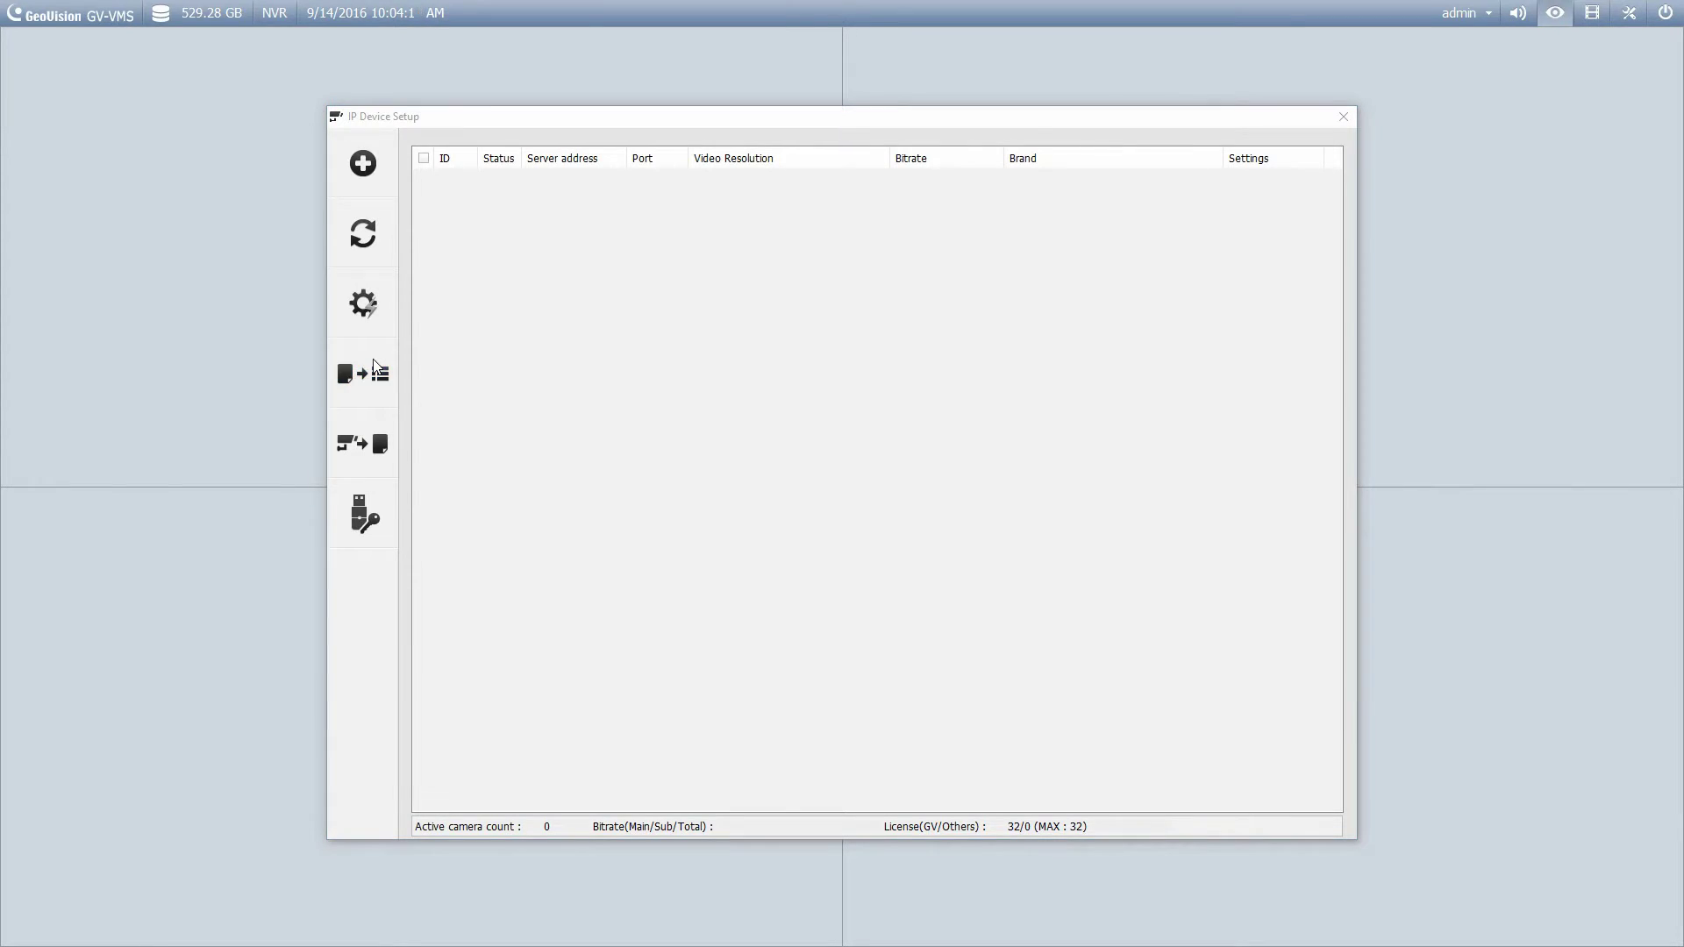
click(744, 410)
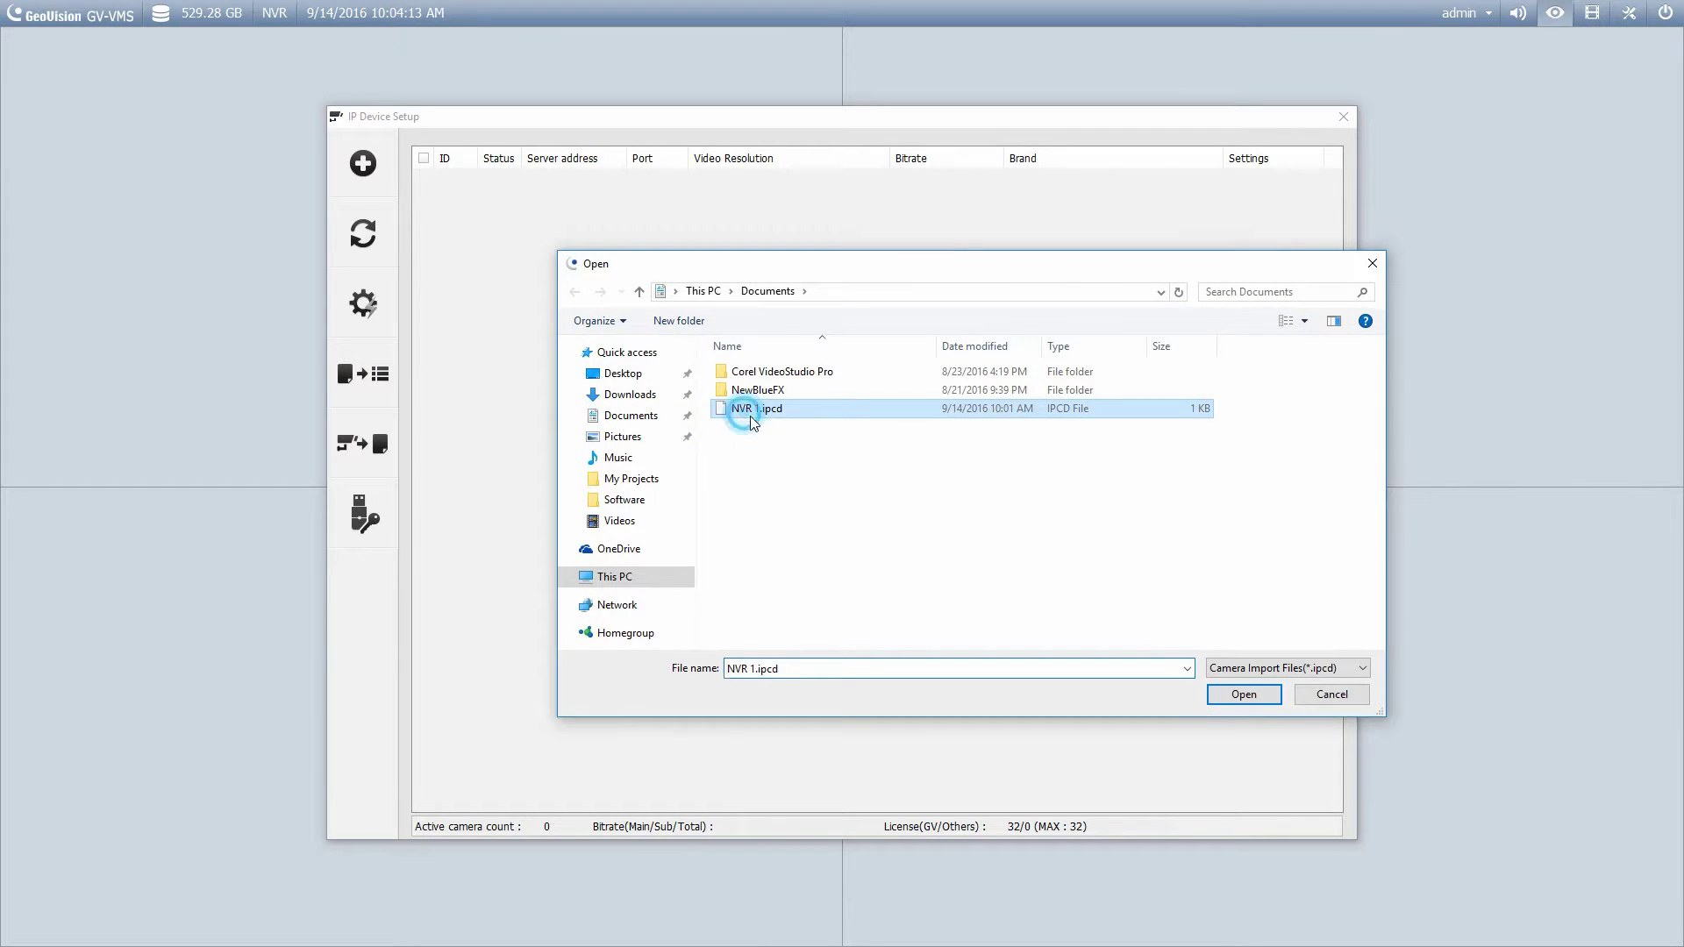
double_click(751, 411)
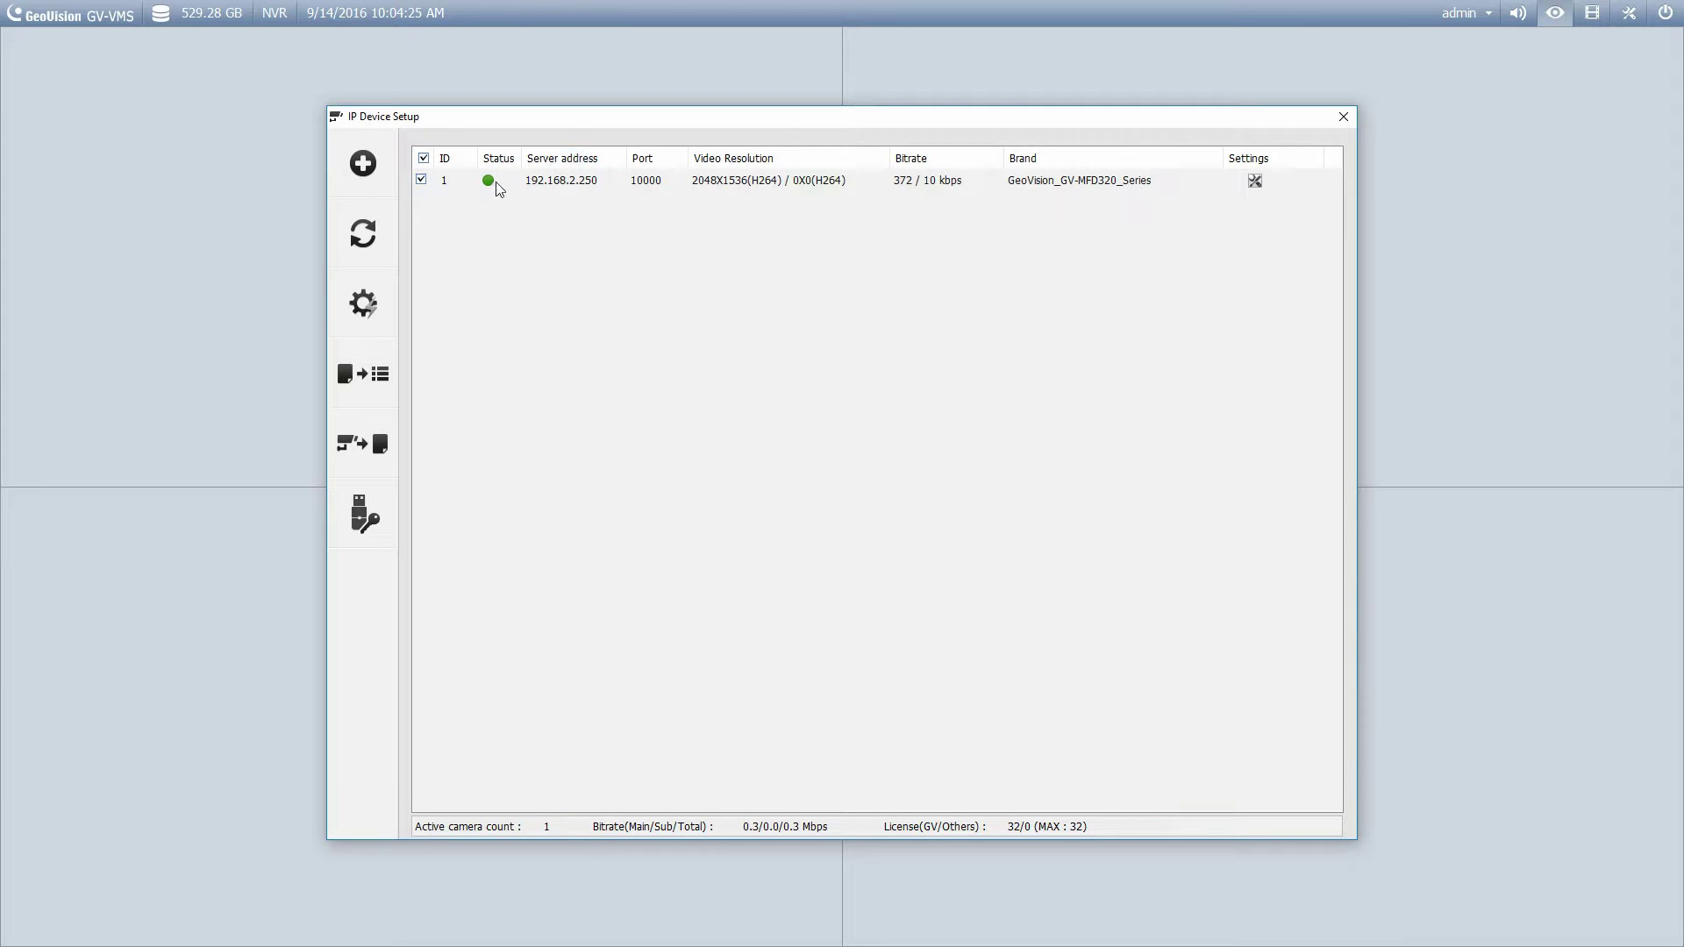
click(421, 181)
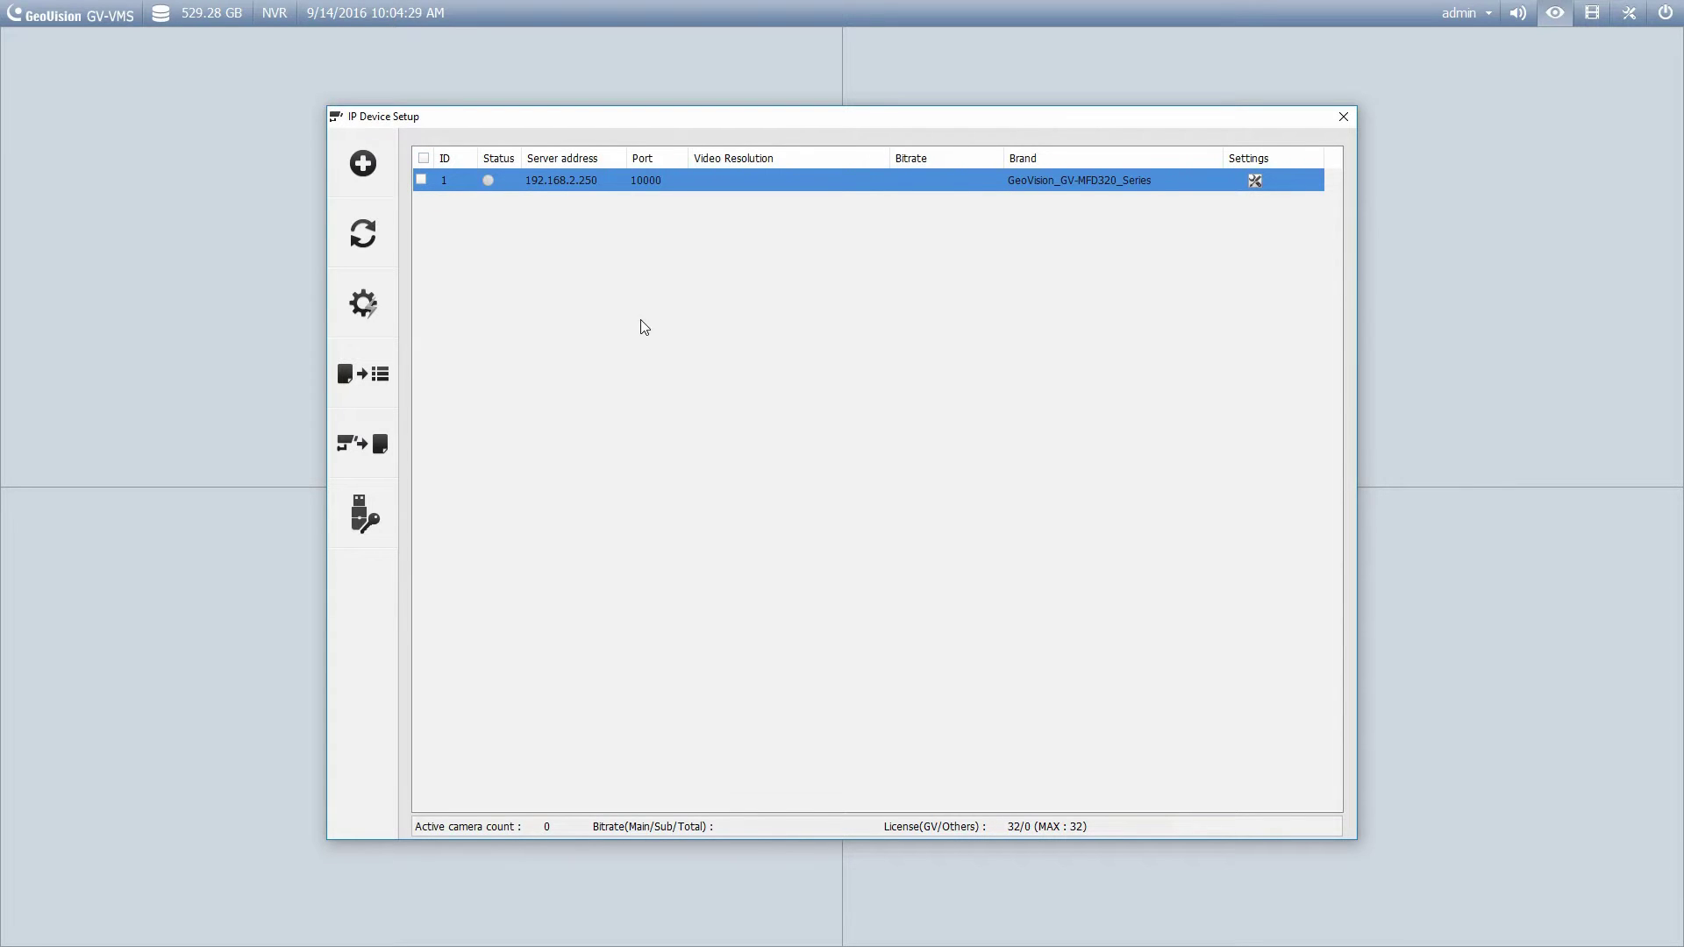
right_click(546, 179)
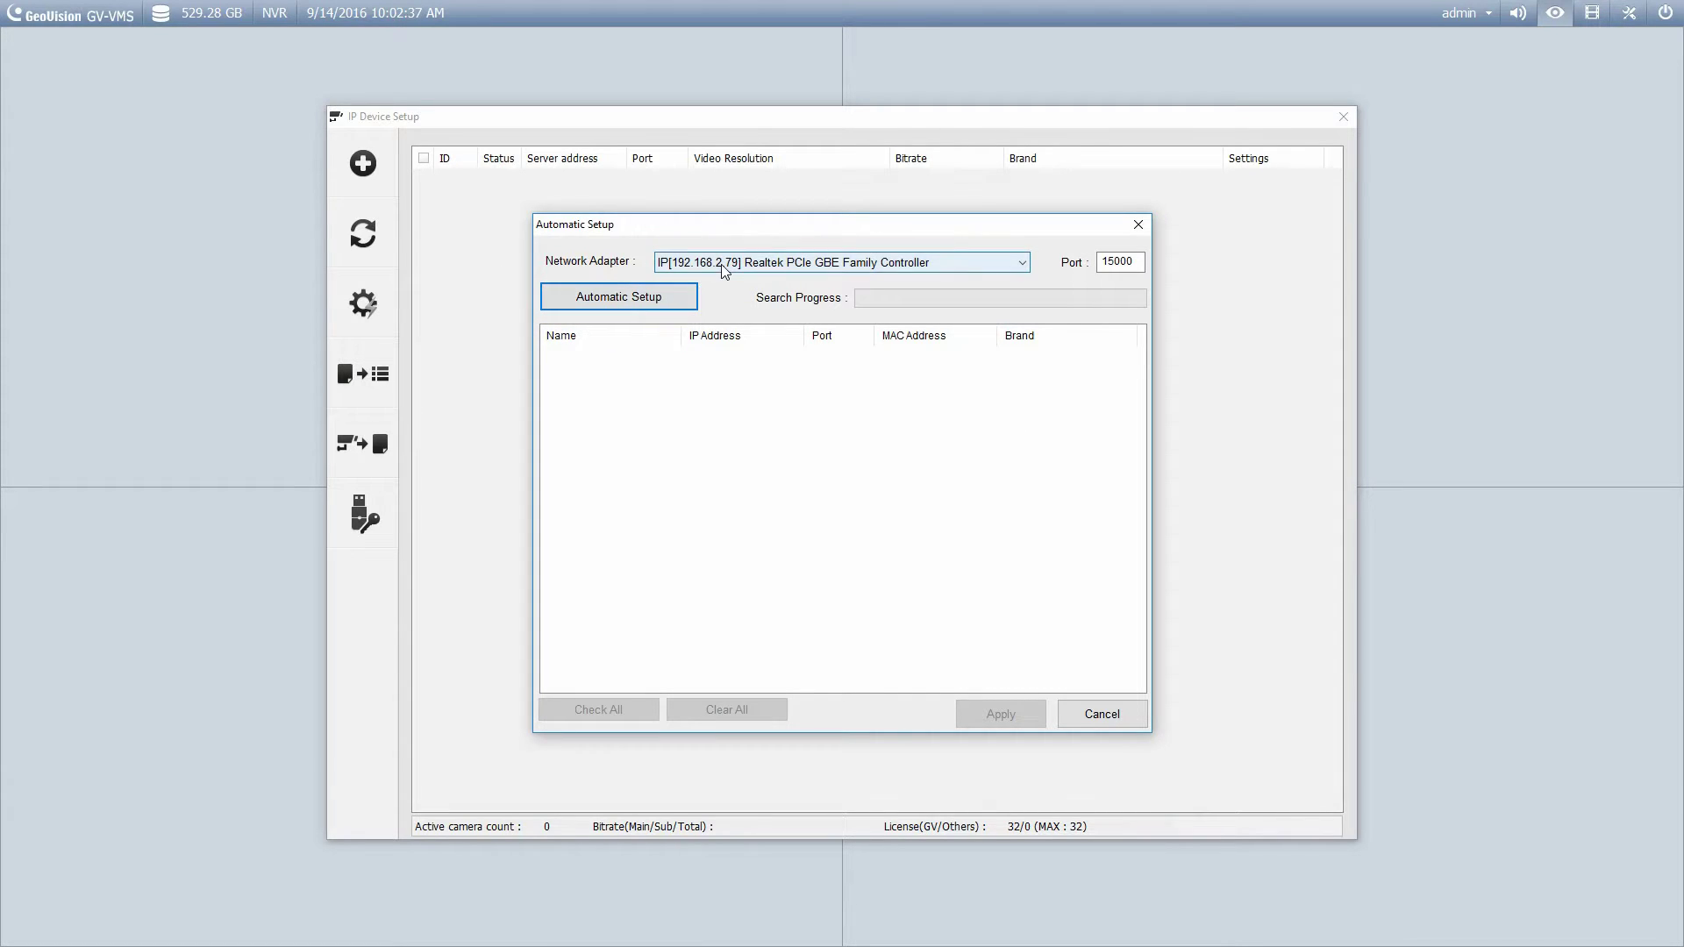
Auto-detect and add the GV-MFD320 at 192.168.2.250, then start deleting it.
click(602, 300)
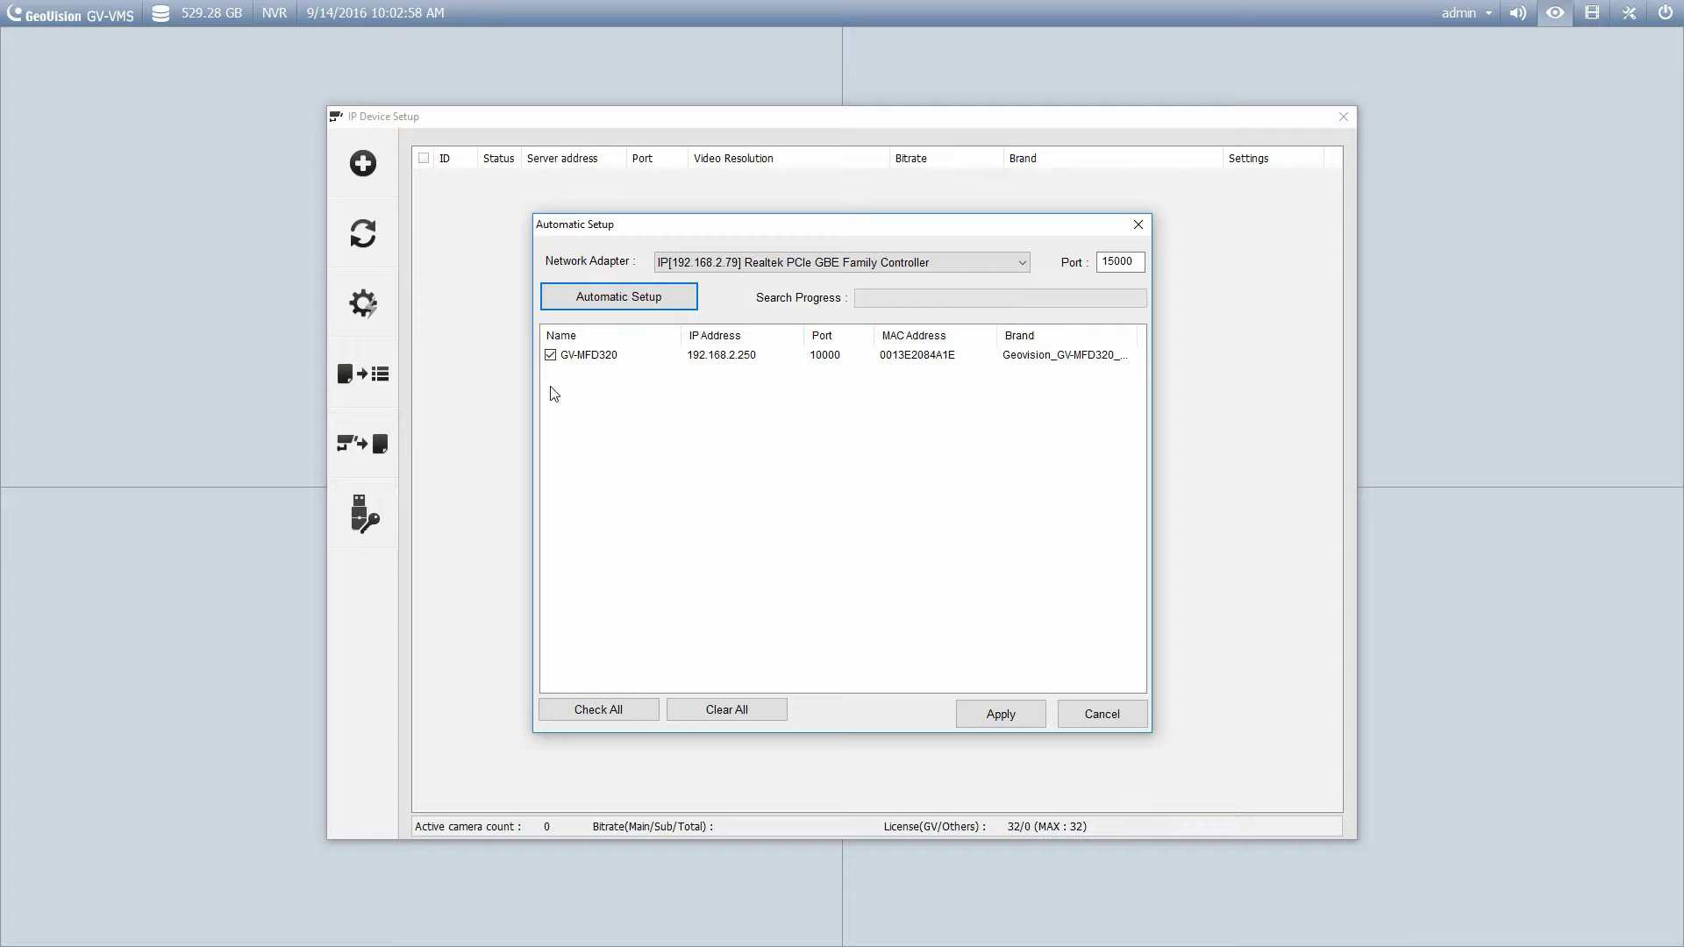
click(712, 360)
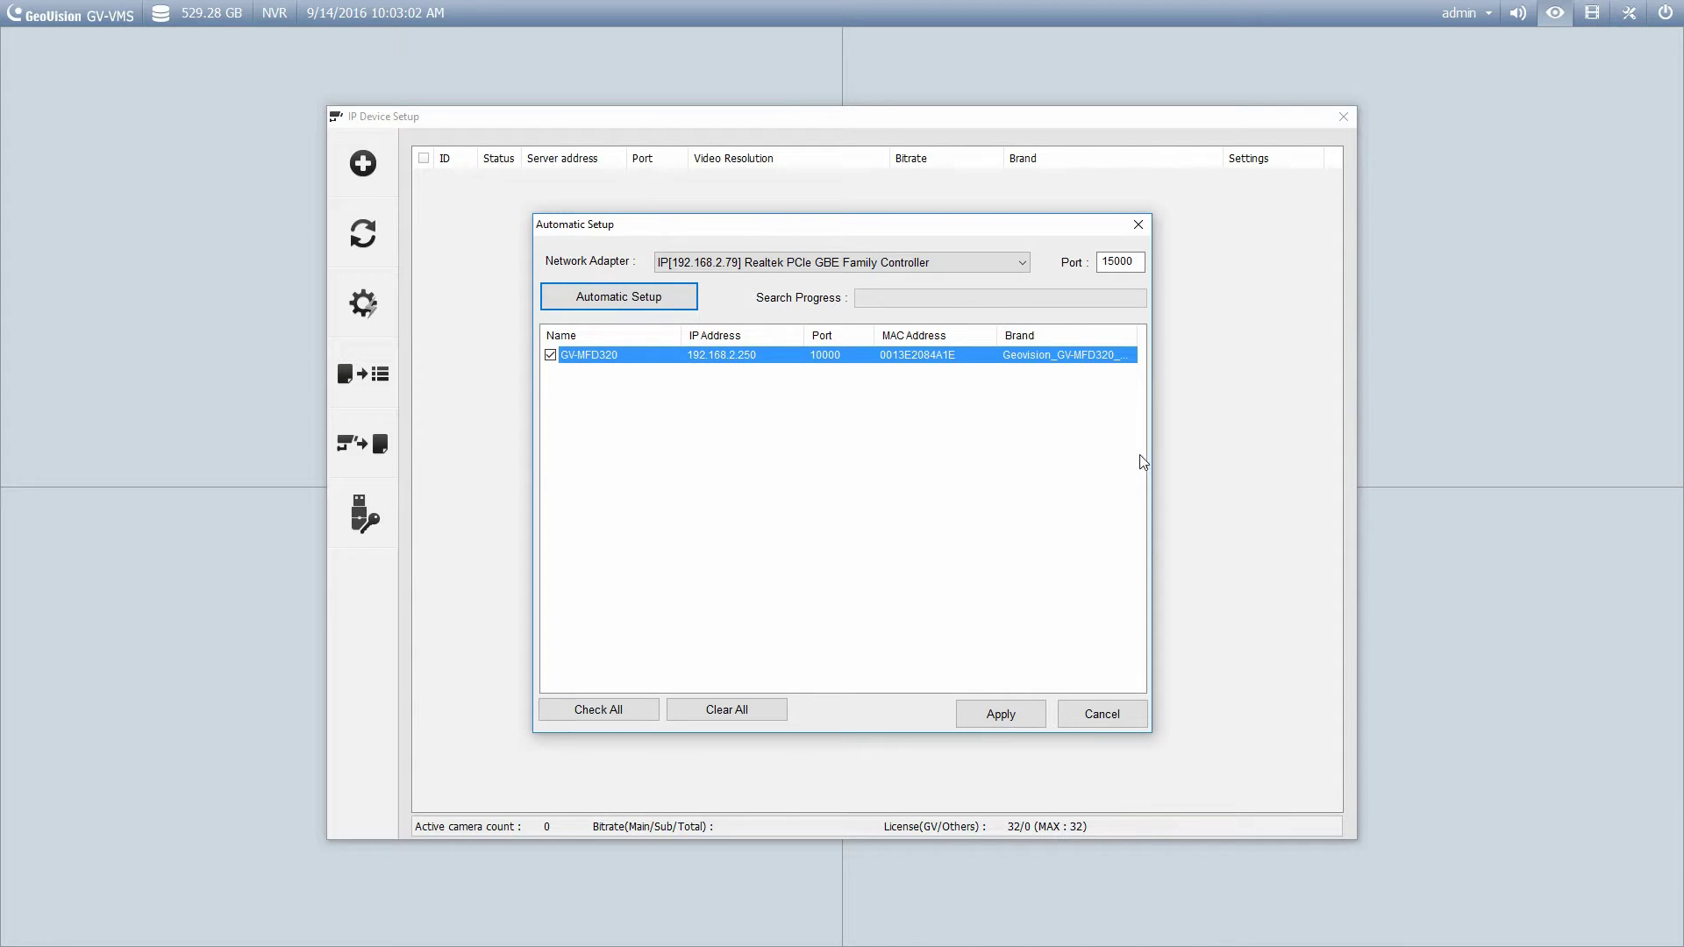
click(998, 715)
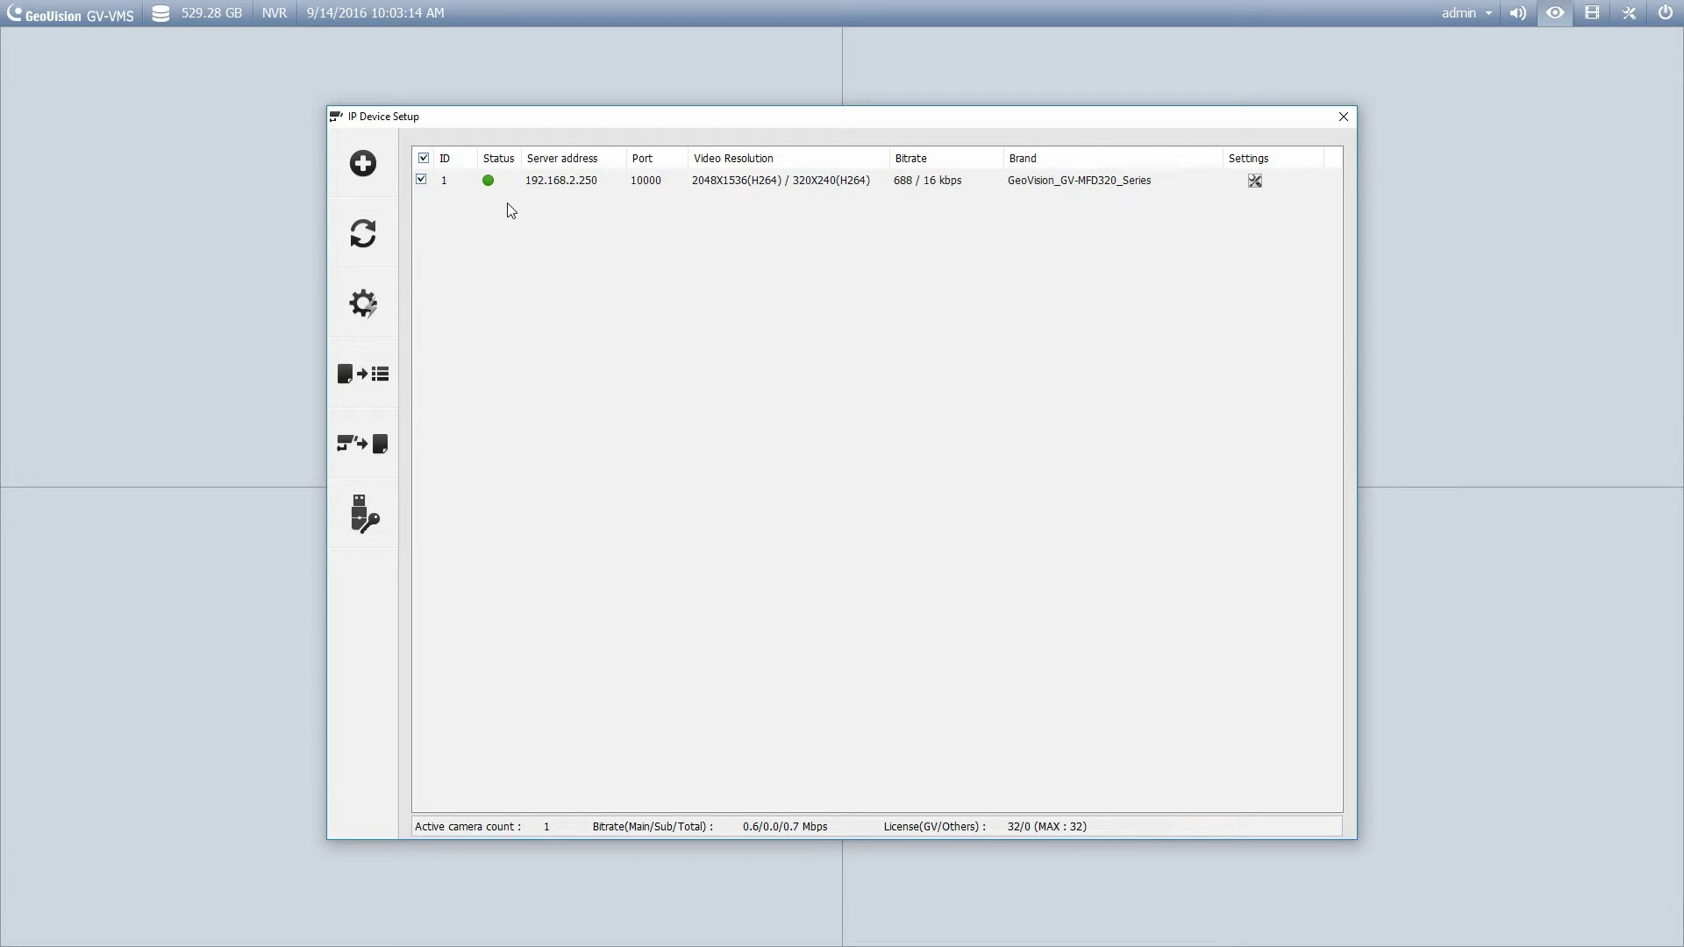
click(549, 180)
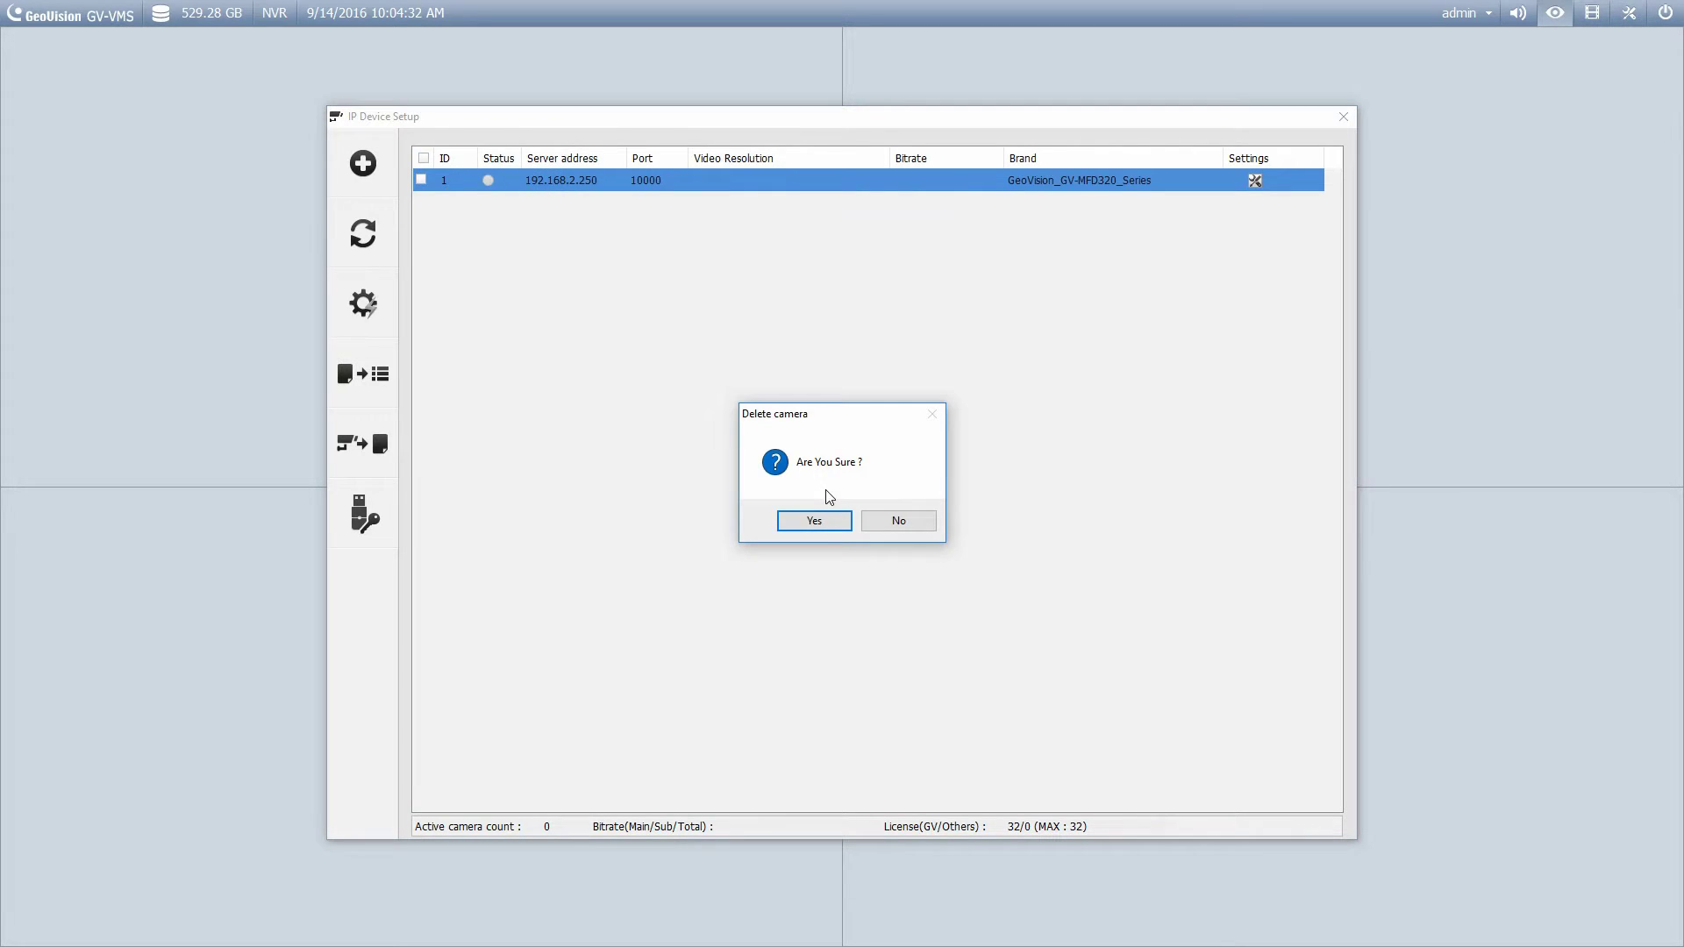
Confirm the camera deletion and start a manual add with server IP 192.168.2.250.
click(824, 523)
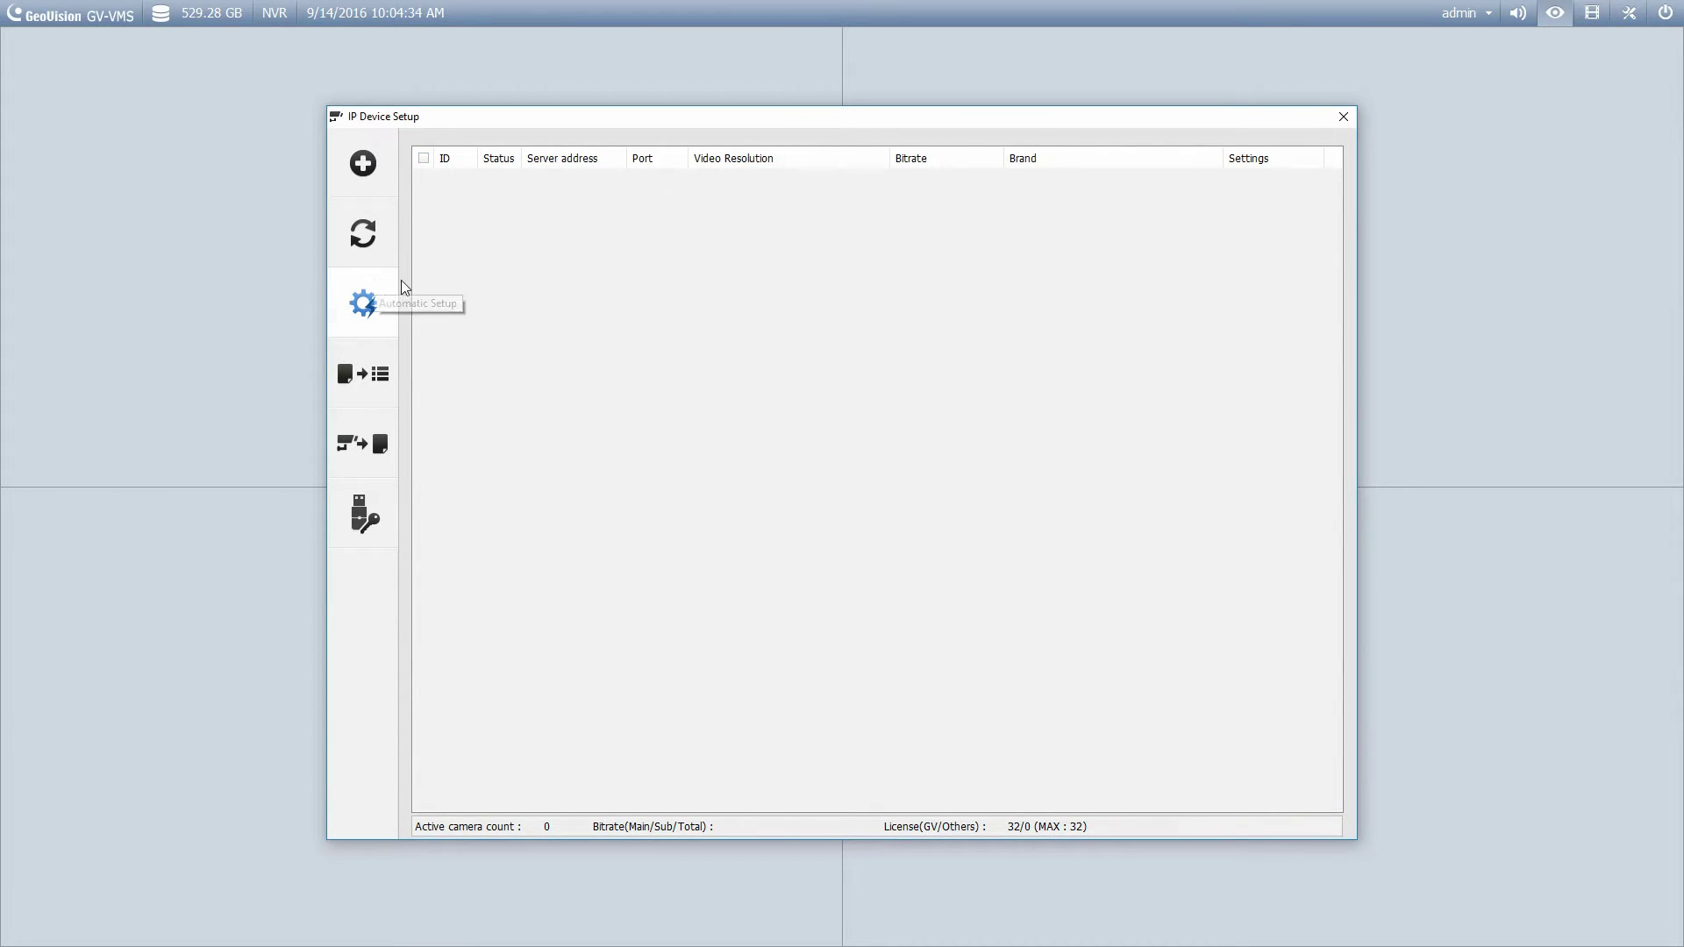
click(367, 166)
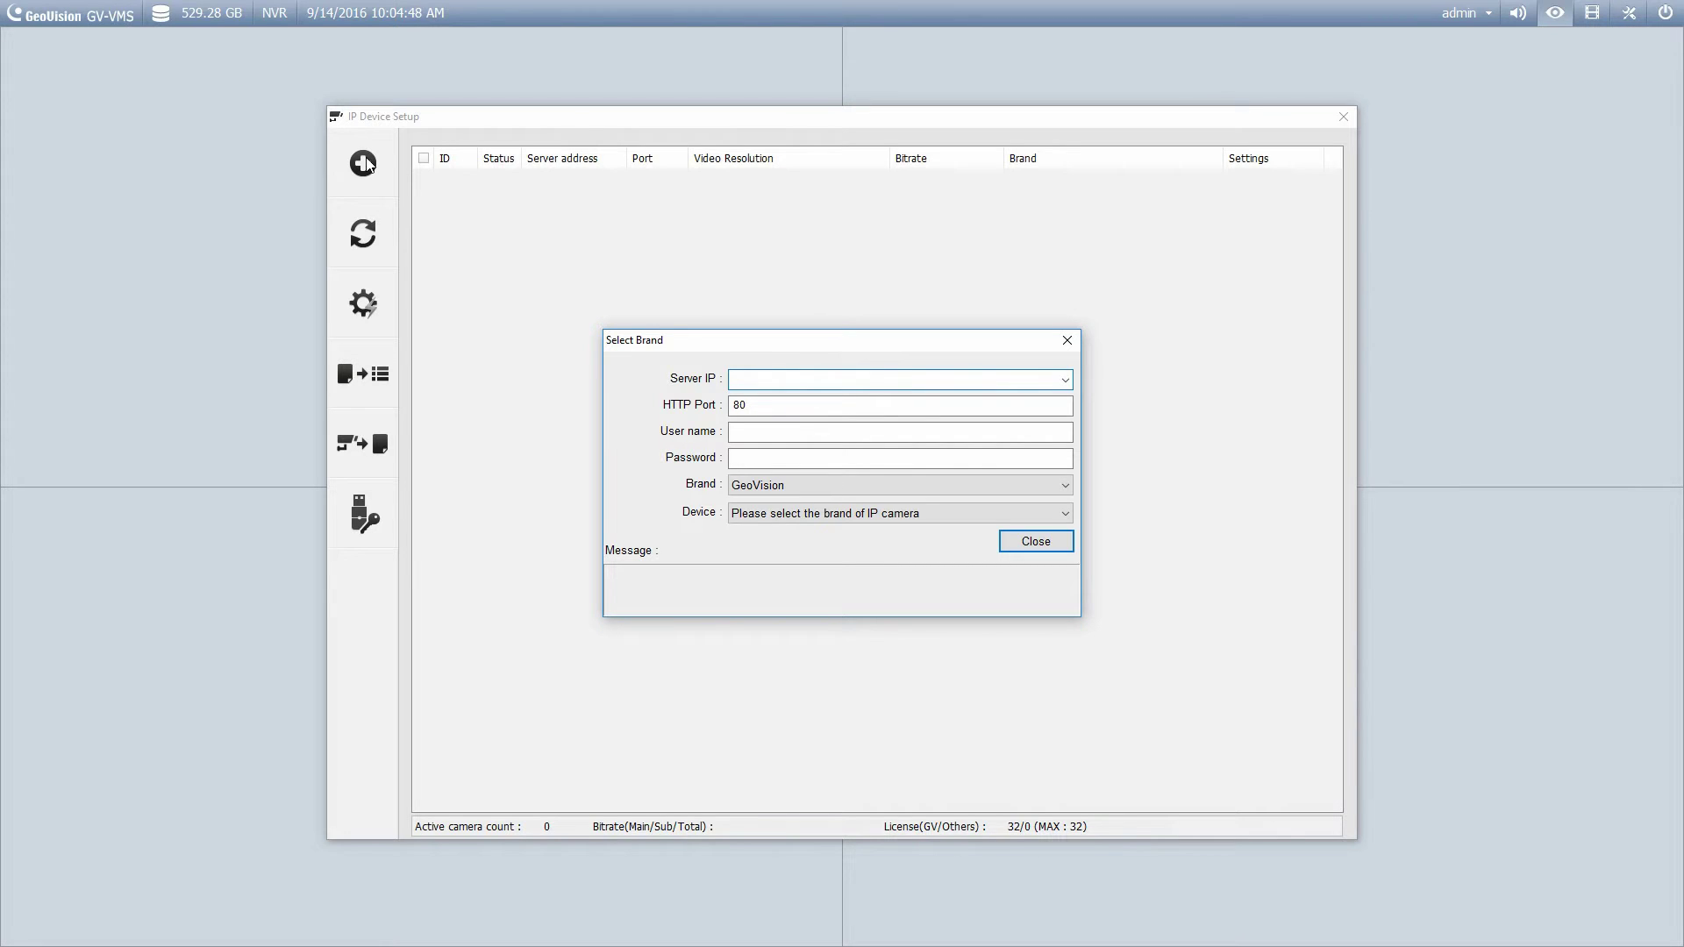
text(192.168.2.250)
Enter the camera's user name and password and set Device to Auto detect.
click(751, 430)
text(admin)
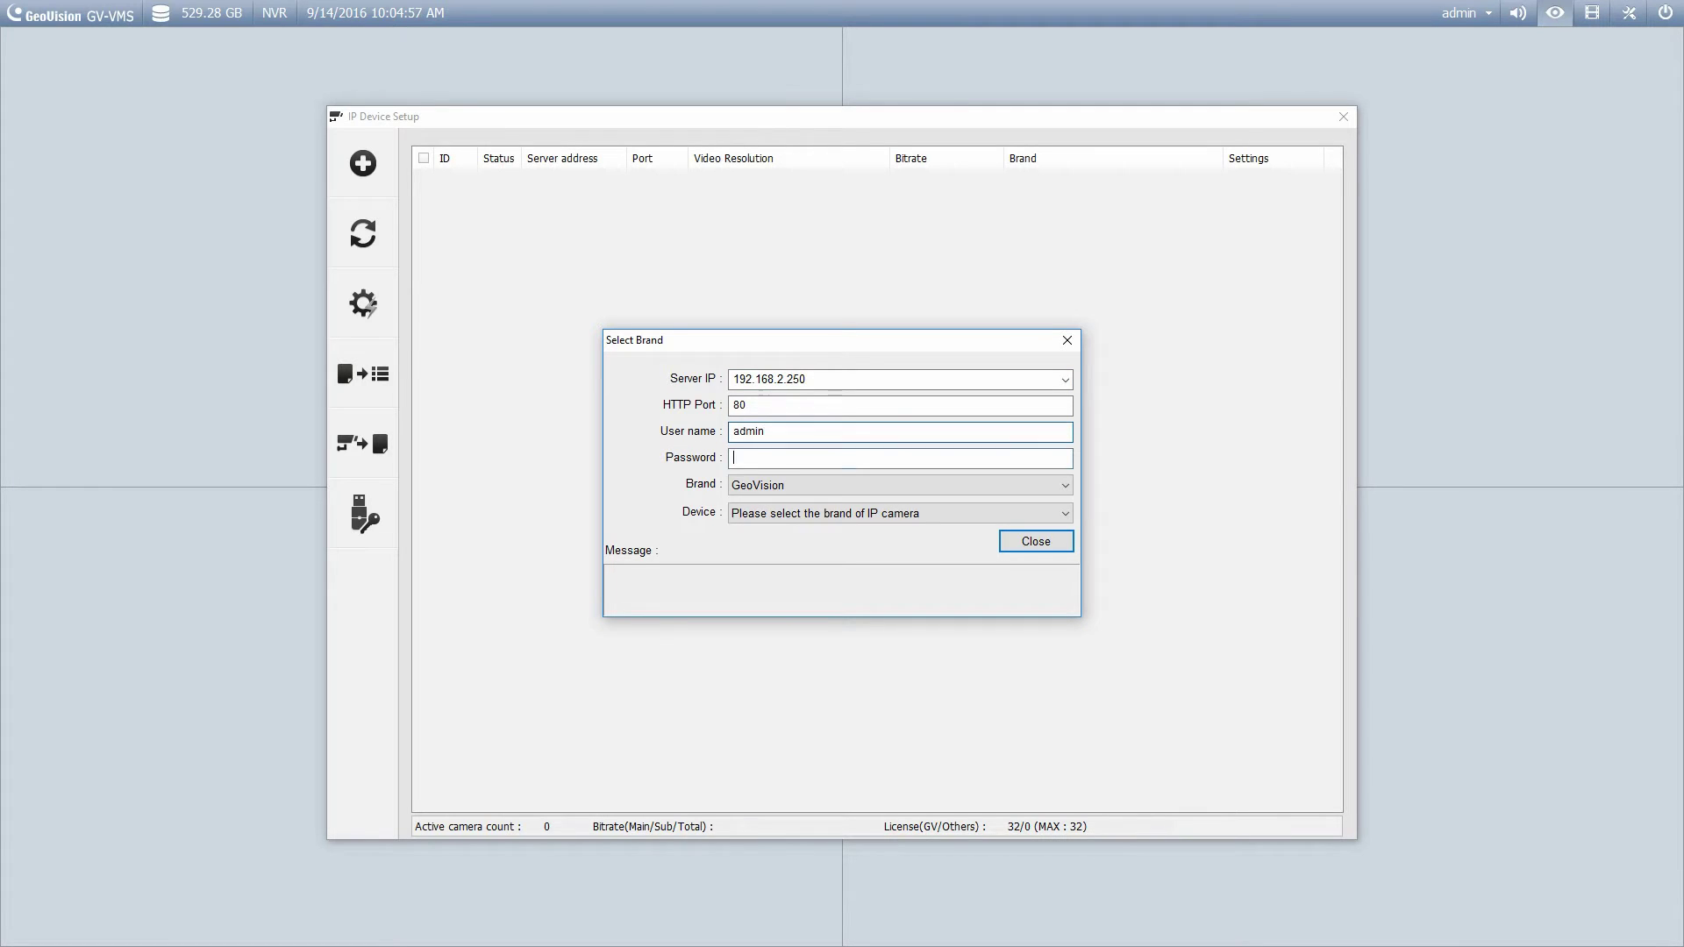
key(Tab)
text(admin)
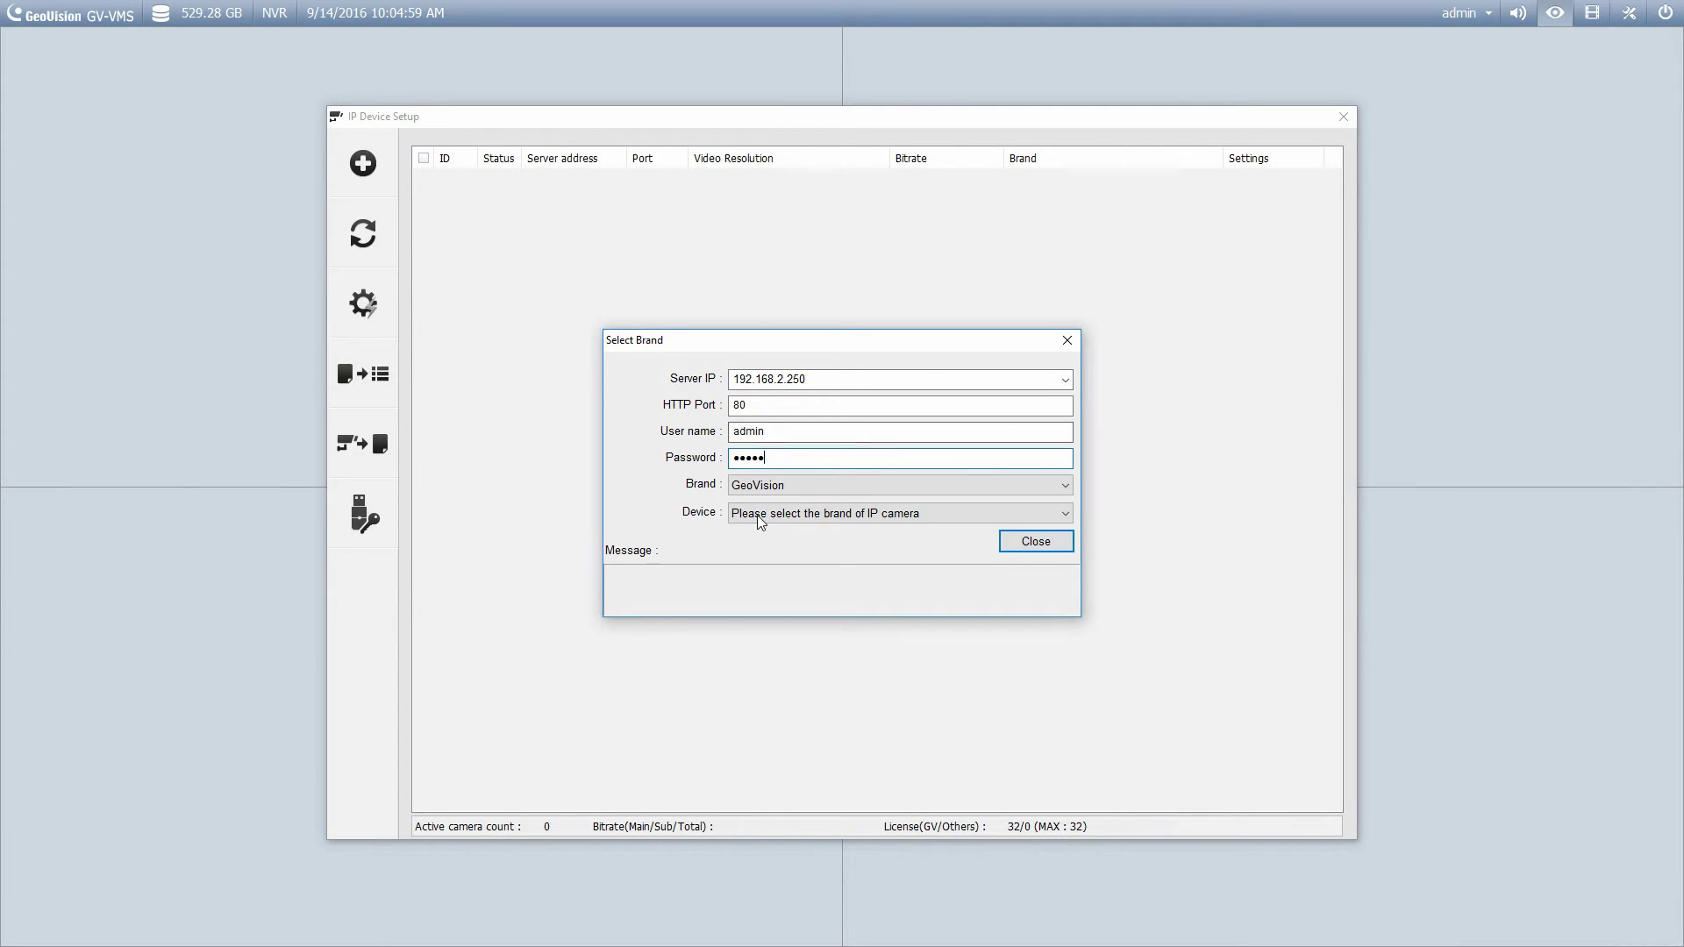
click(757, 515)
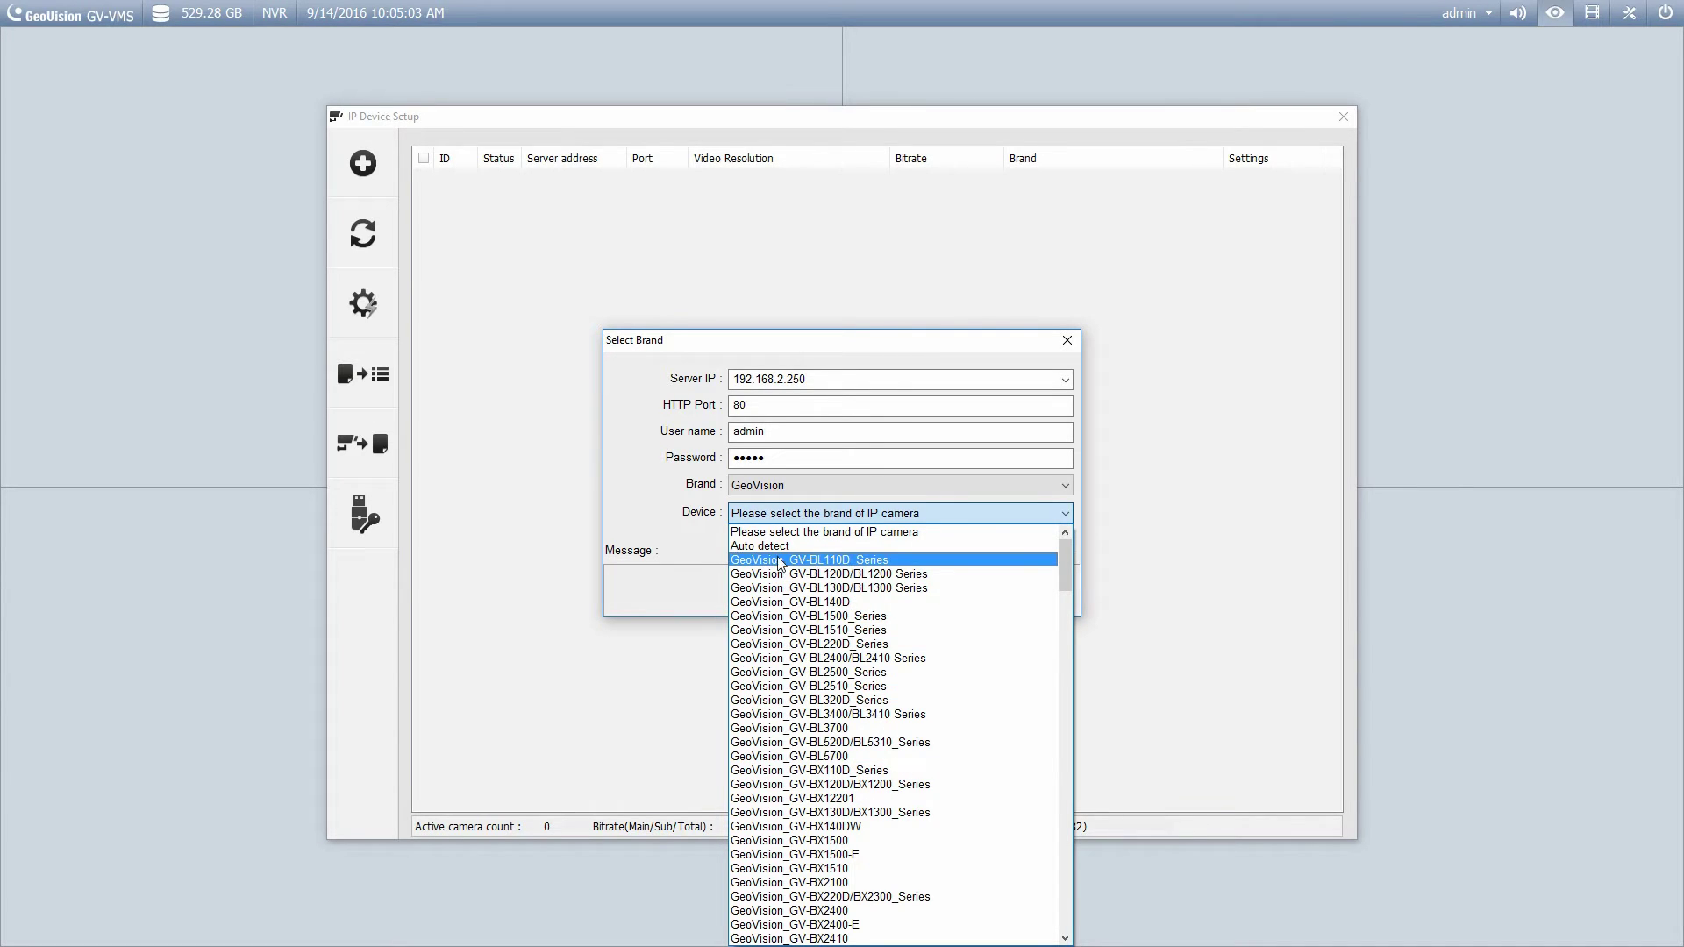
click(761, 552)
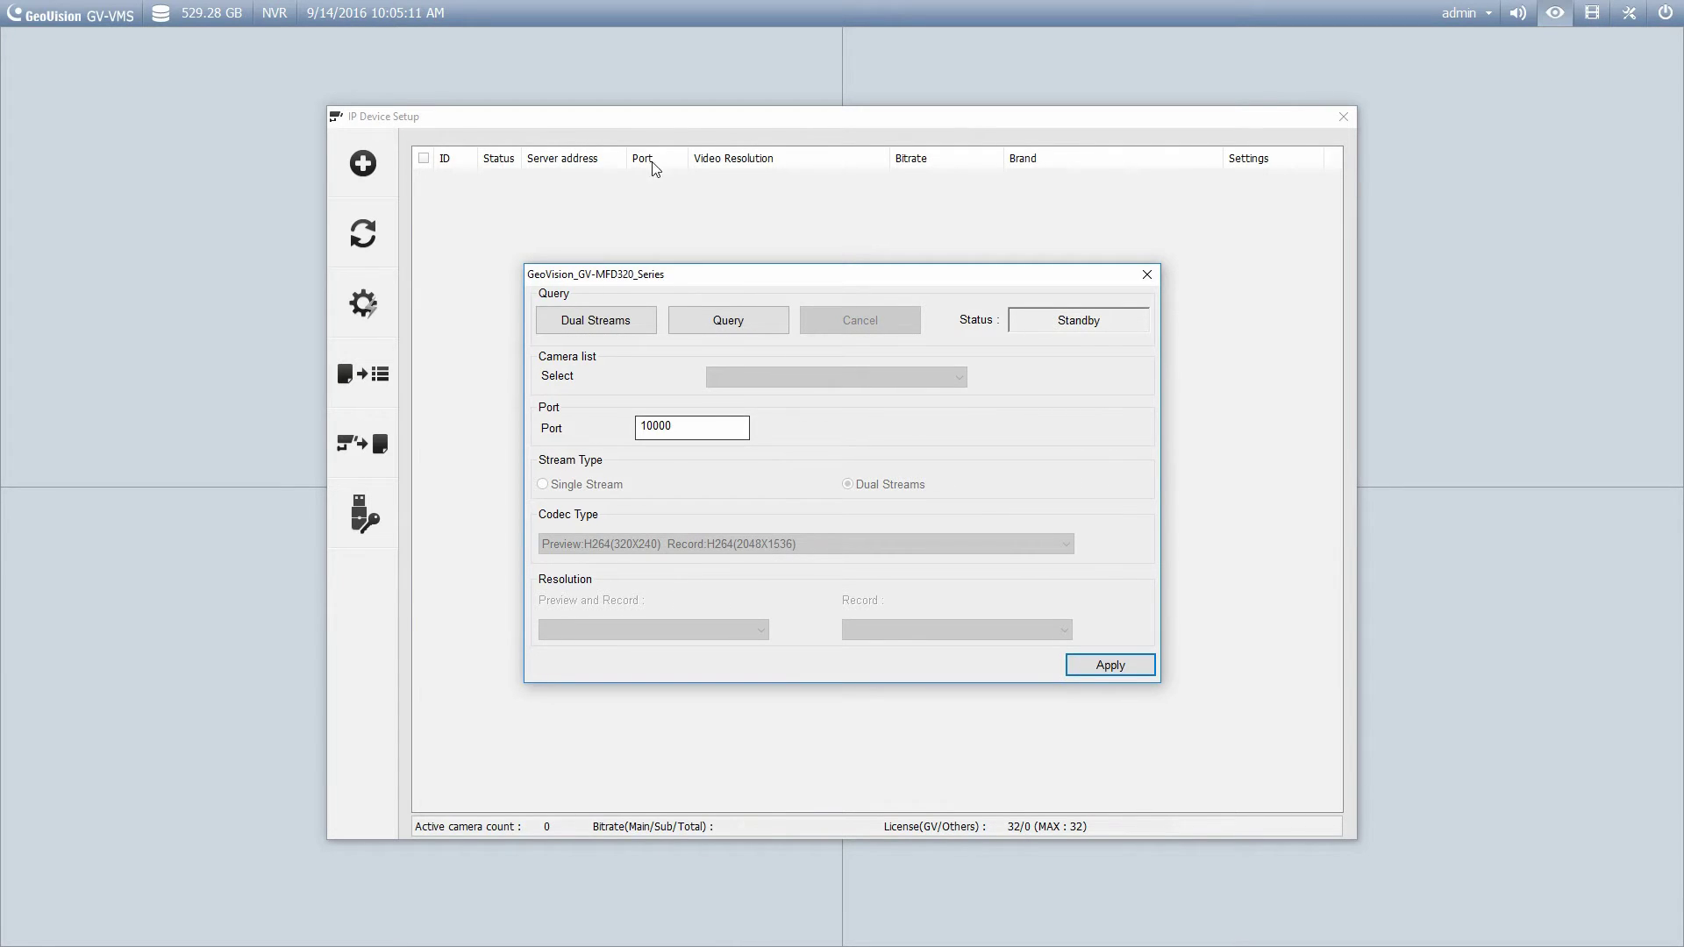
Accept the detected dual streams (H264 320x240 preview, H264 2048x1536 record) to add the camera.
click(1106, 665)
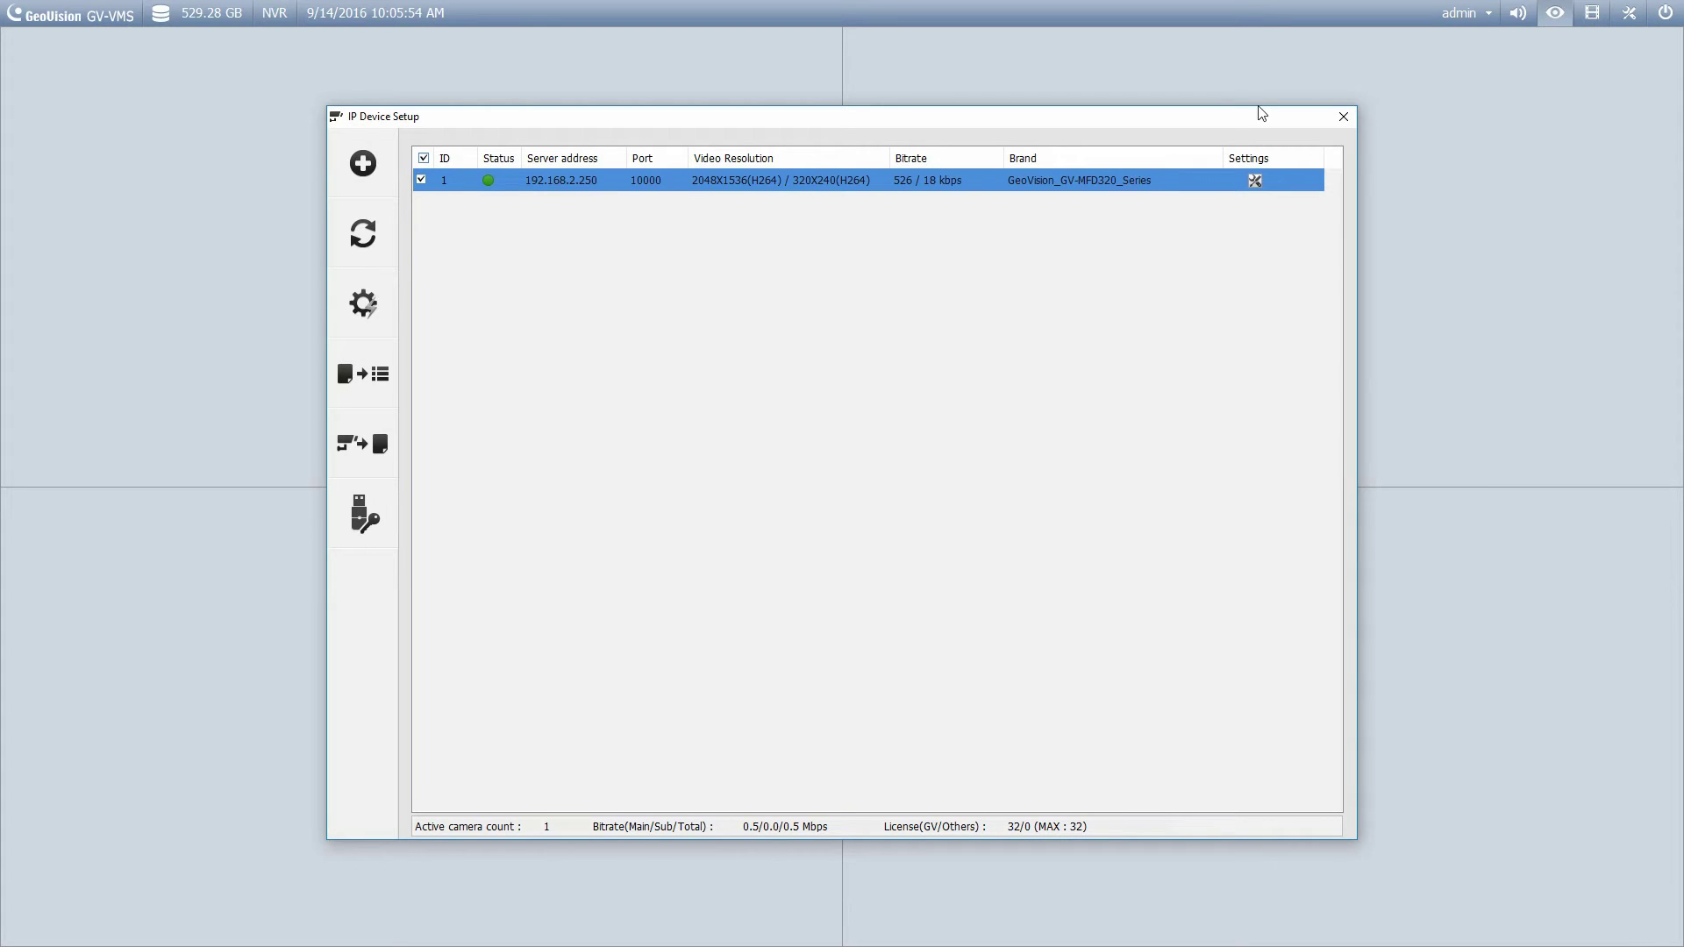
Close the IP Device Setup window to reveal the Content List with Camera (1).
click(1343, 115)
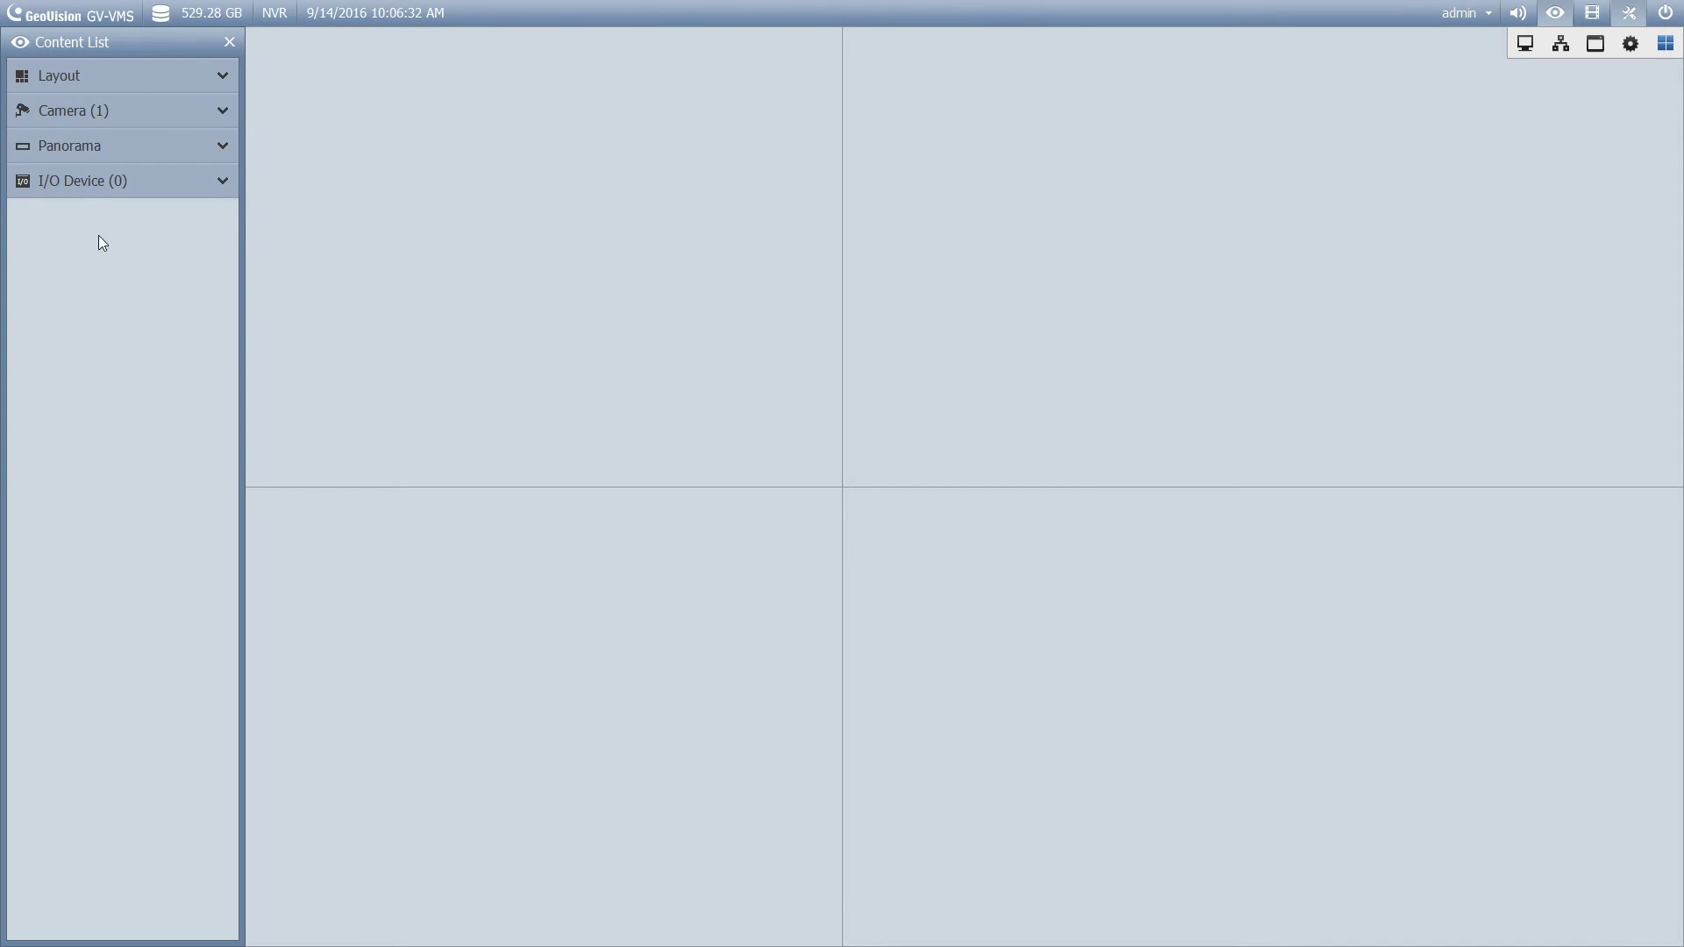
From the expanded Camera (1) list, put Camera1 into three view tiles, leaving one empty.
click(223, 111)
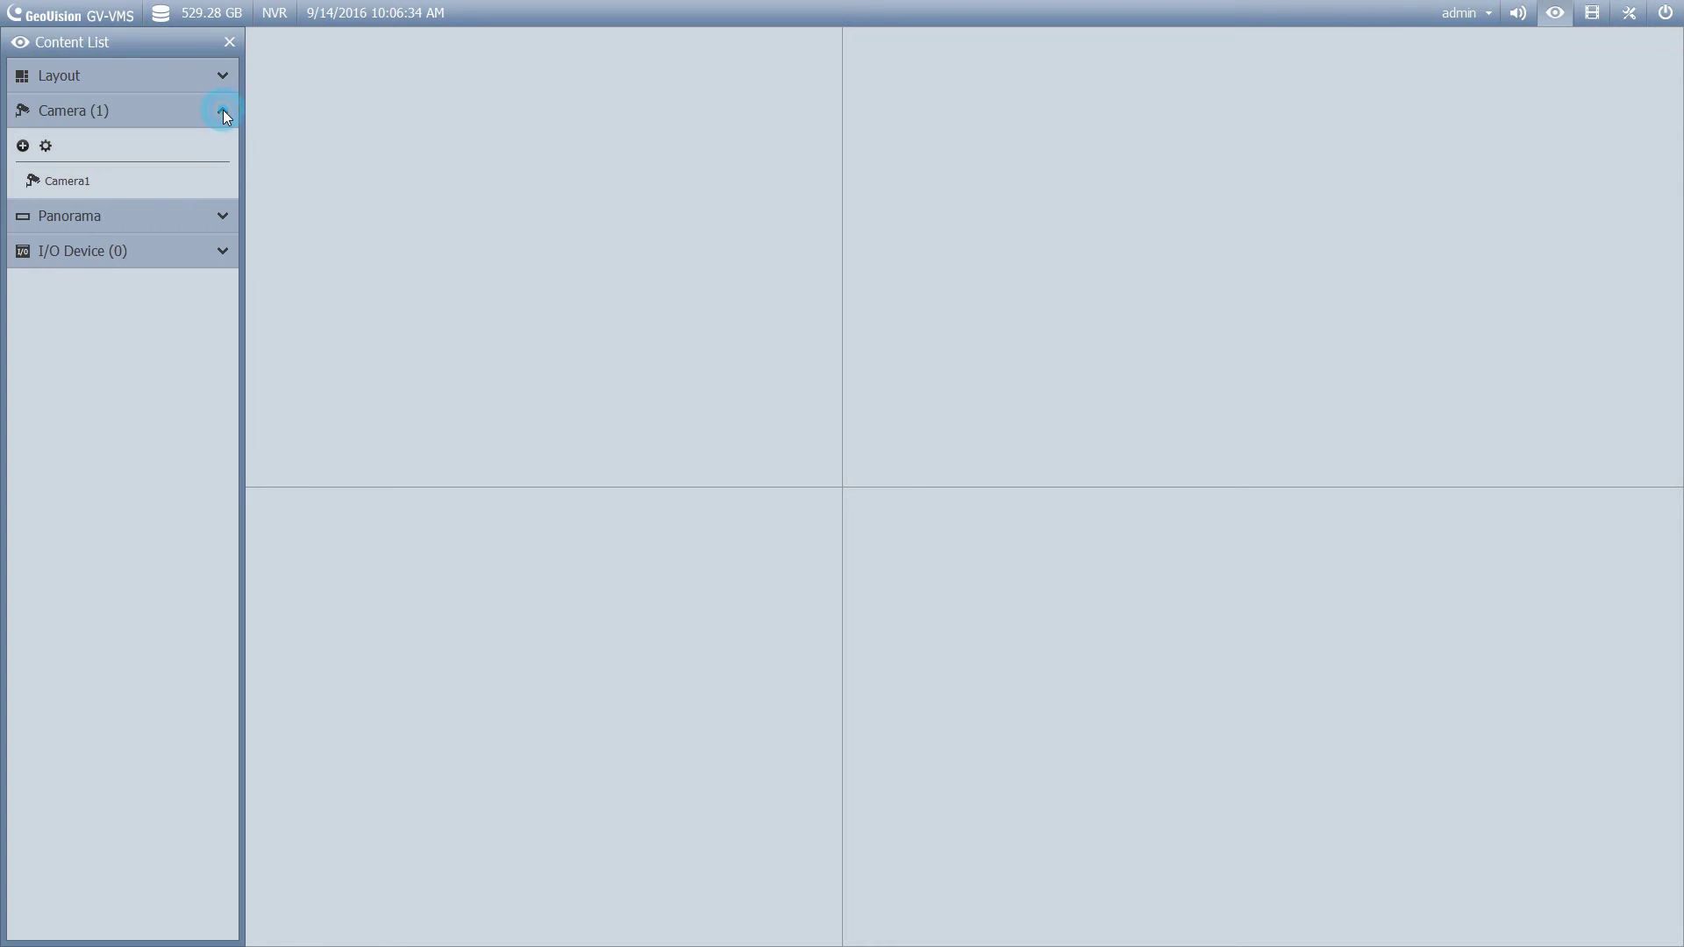
mouse_move(55, 175)
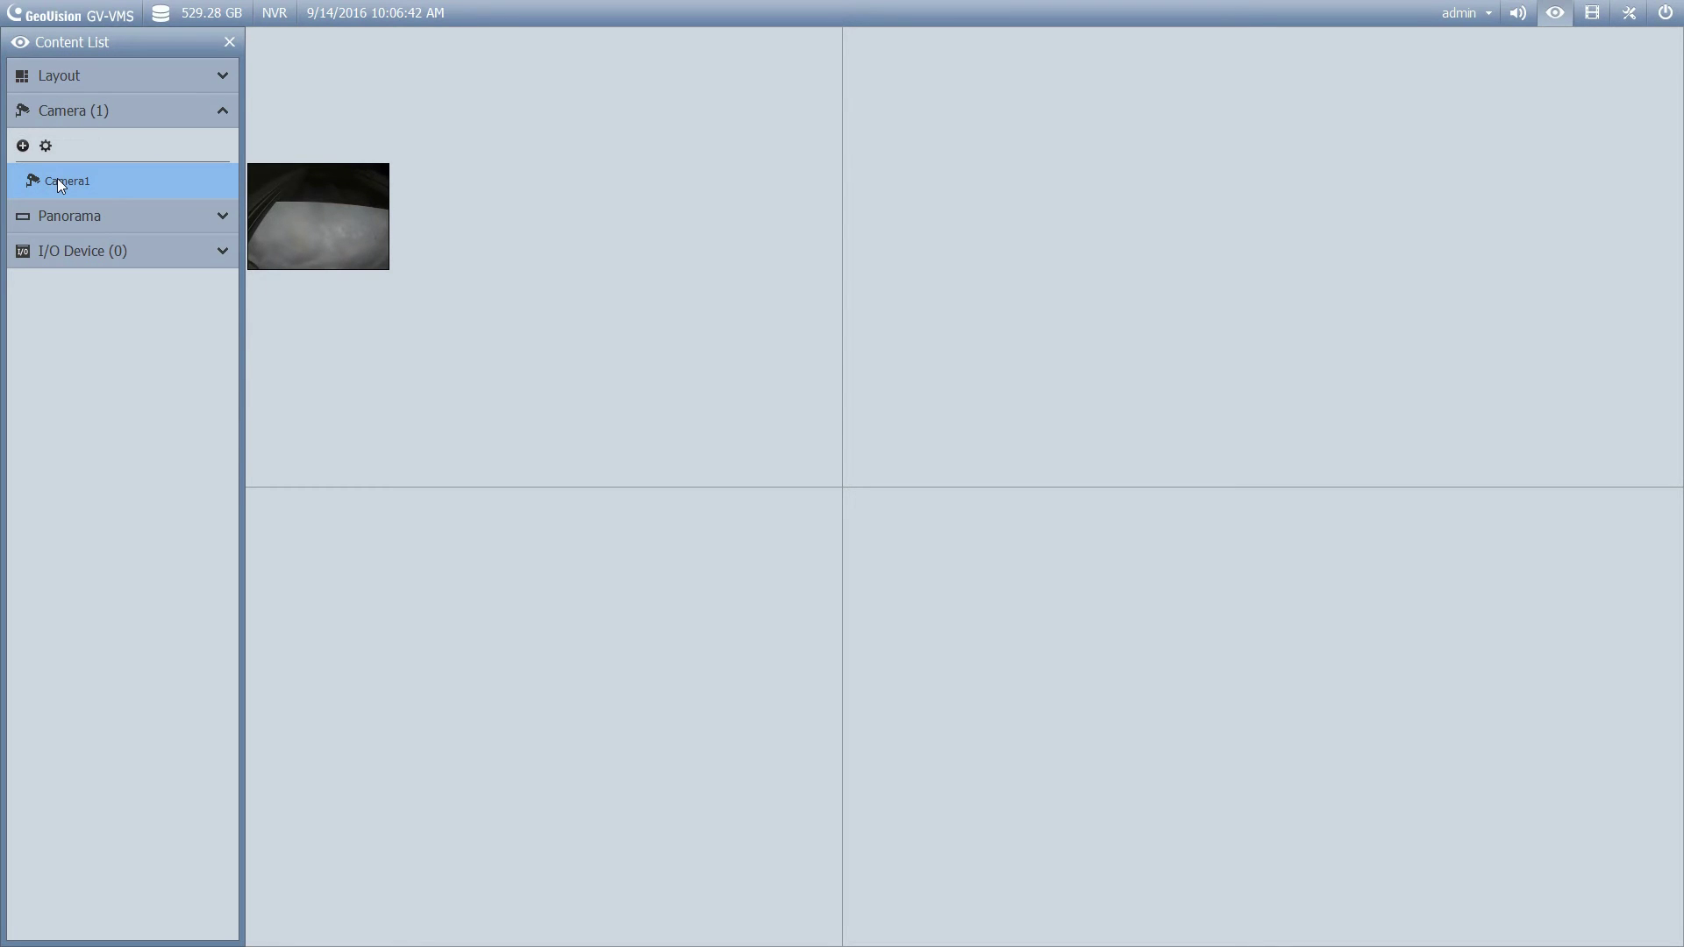
drag(57, 178, 218, 234)
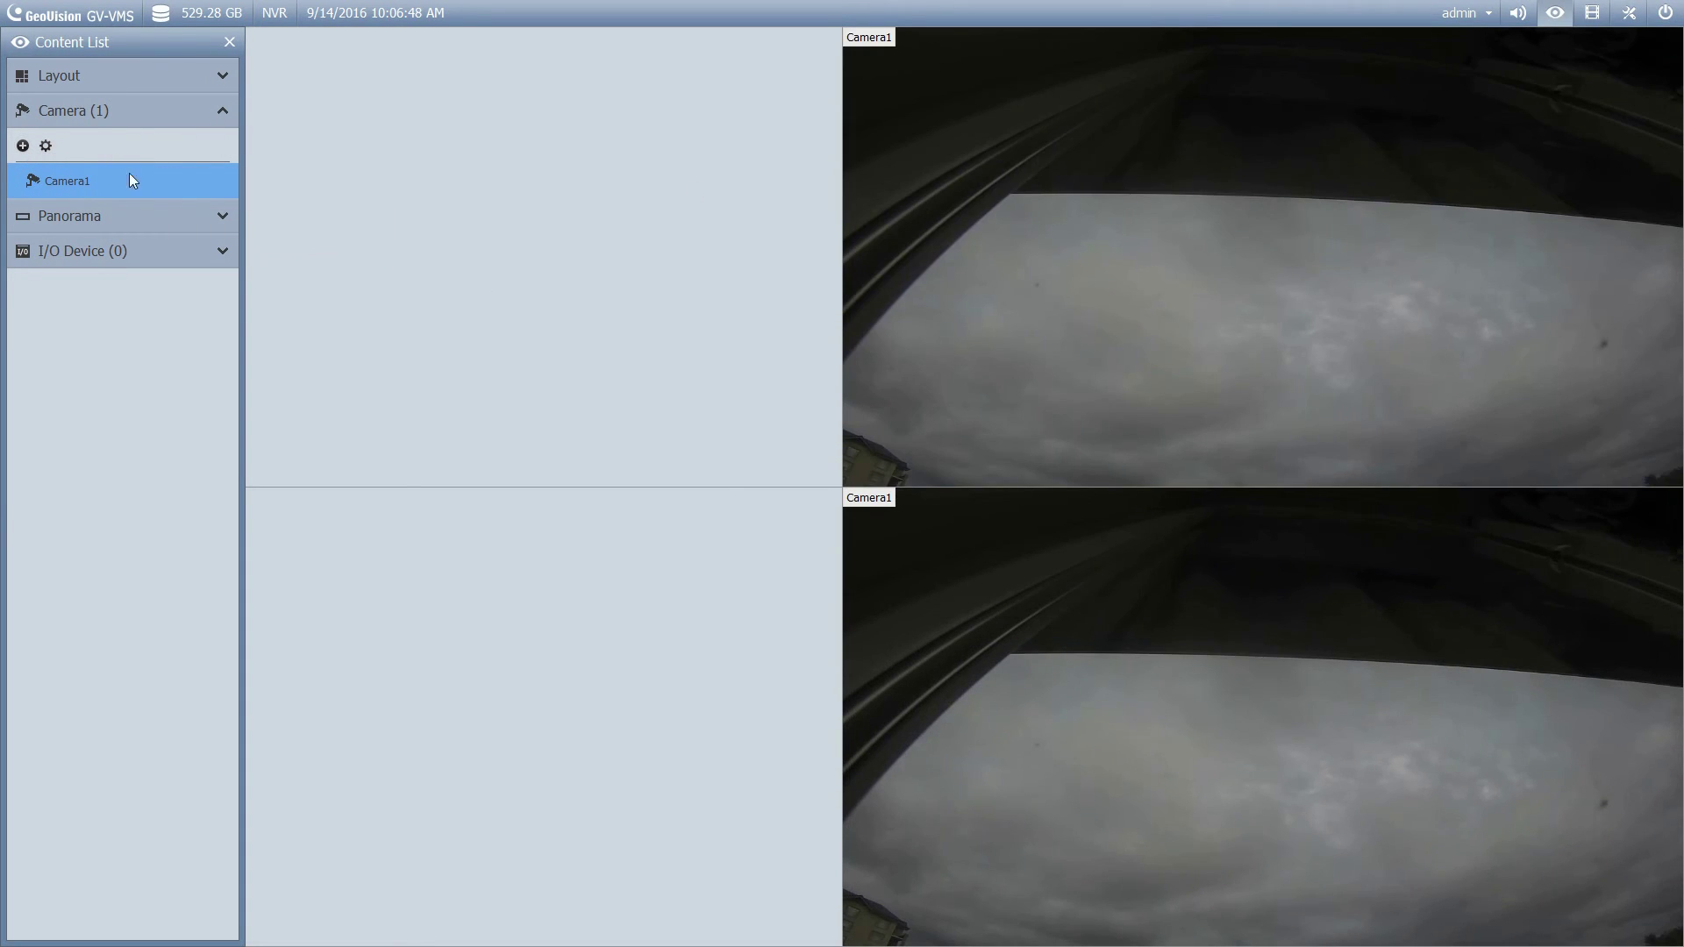
drag(129, 180, 465, 644)
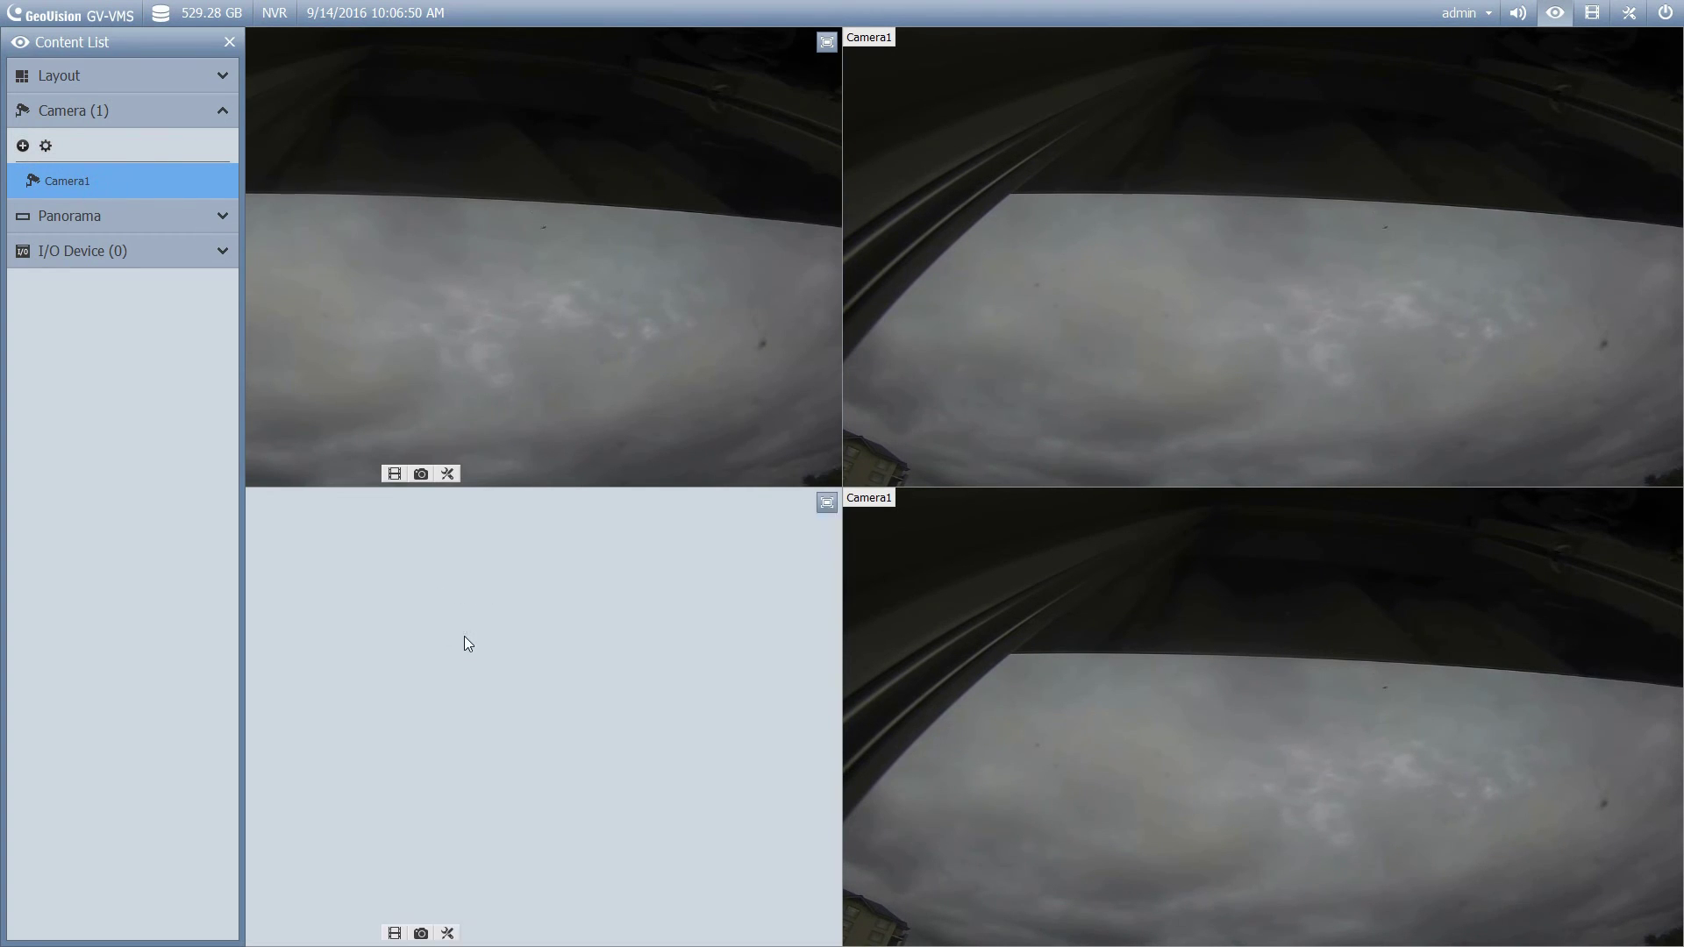